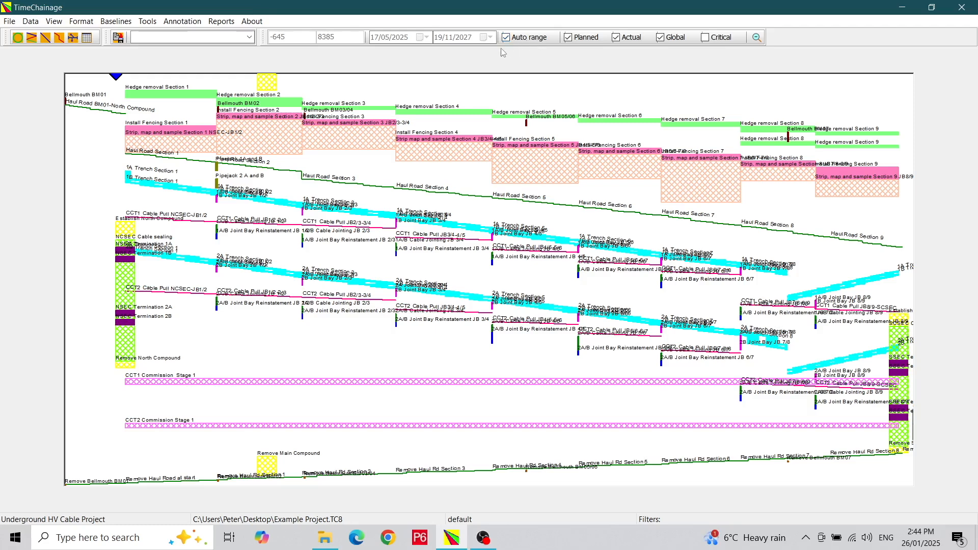
# - Turn off the automatic range and set the chart's chainage range from -700 to 8450
pyautogui.click(506, 39)
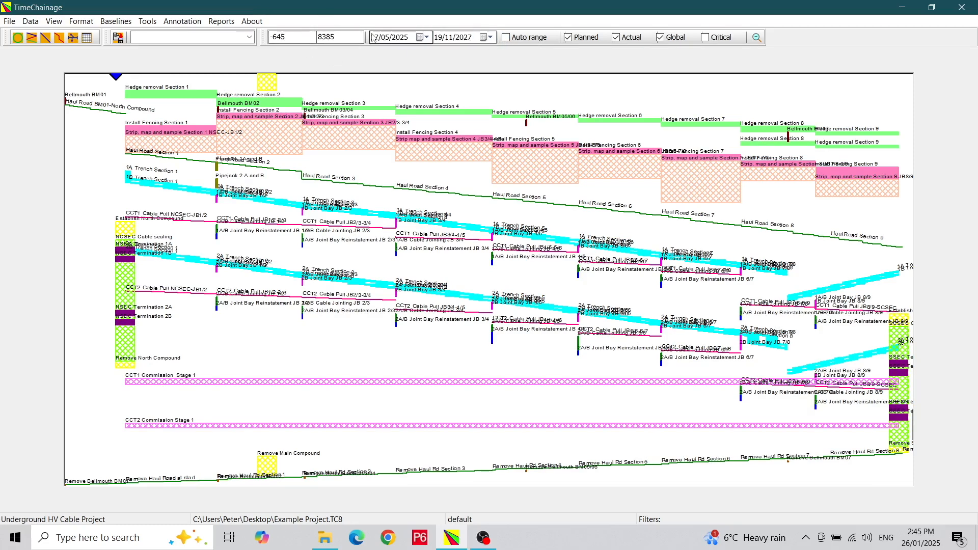
pyautogui.doubleClick(303, 34)
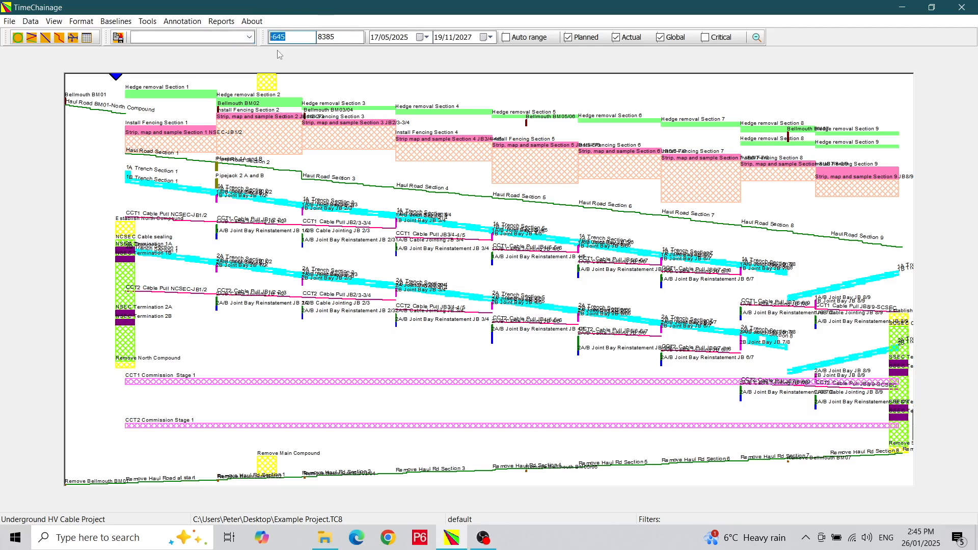
pyautogui.write('-700')
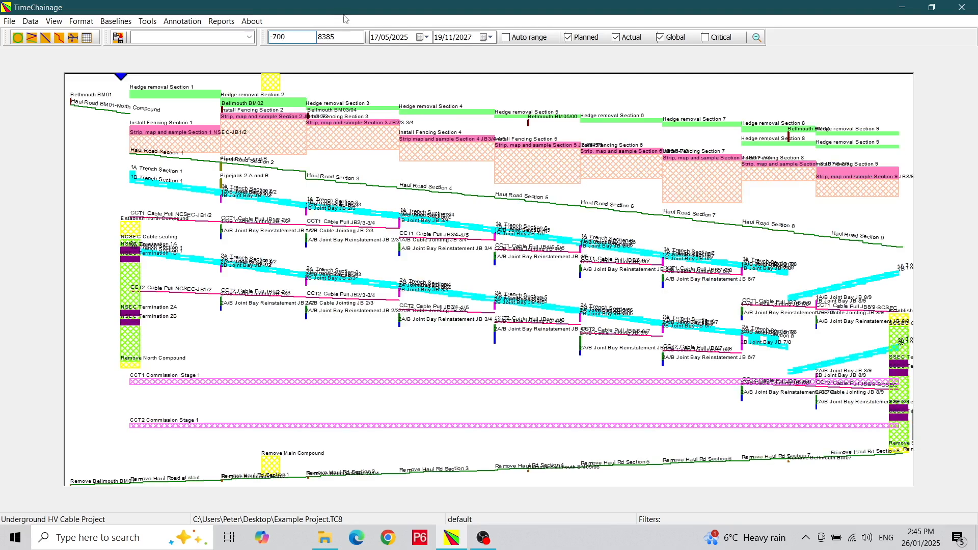
pyautogui.press('Tab')
pyautogui.write('8450')
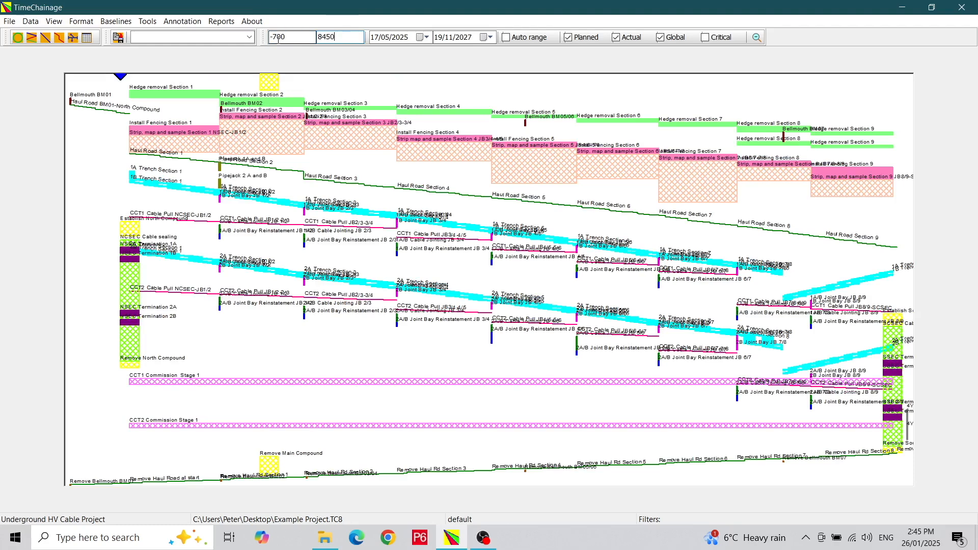
pyautogui.press('Tab')
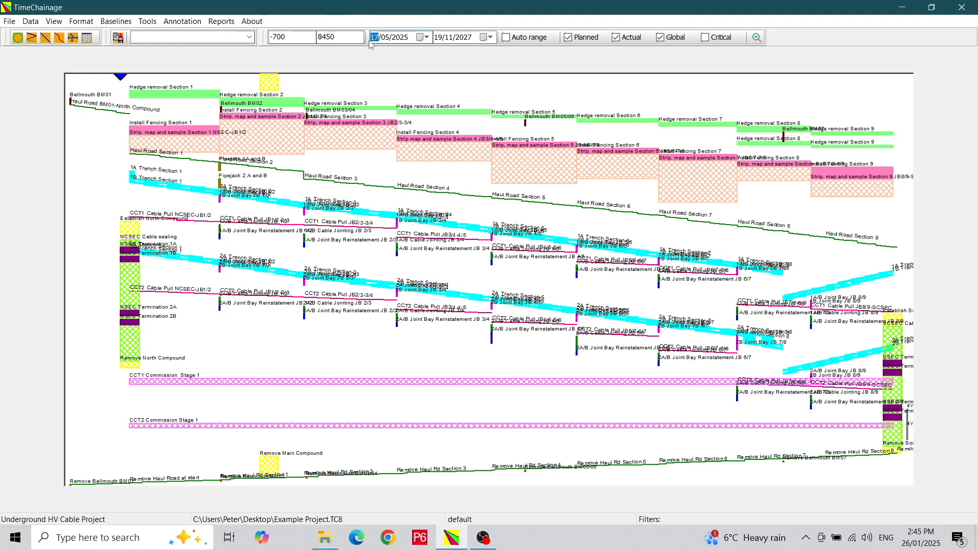
# - Set the chart's date range to start on 31/03/2025 and end on 31/12/2027
pyautogui.click(427, 37)
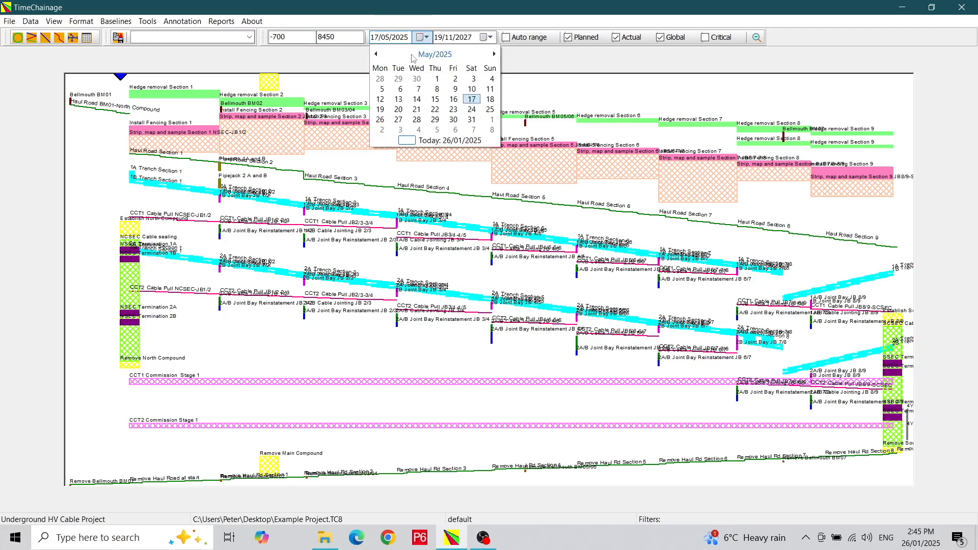
pyautogui.click(377, 54)
pyautogui.click(377, 54)
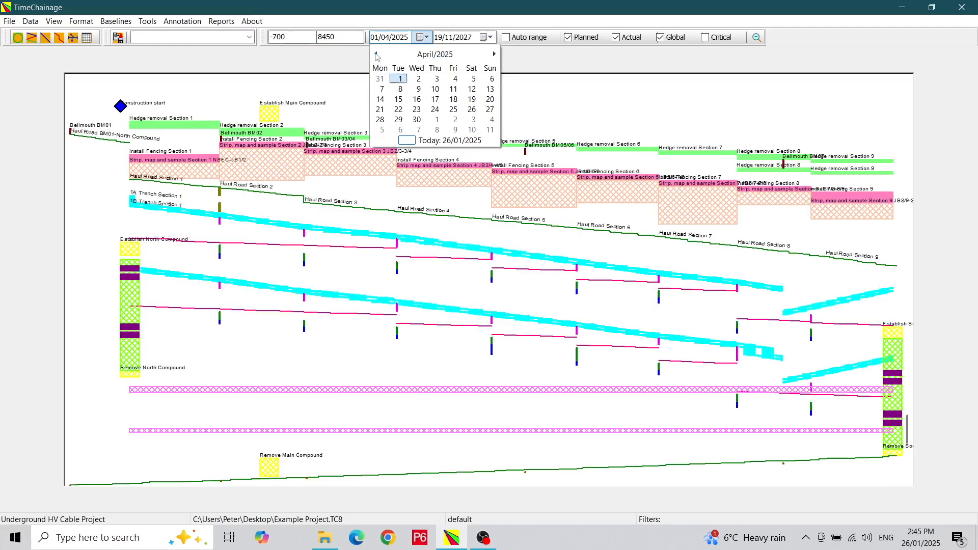
pyautogui.click(376, 54)
pyautogui.click(380, 130)
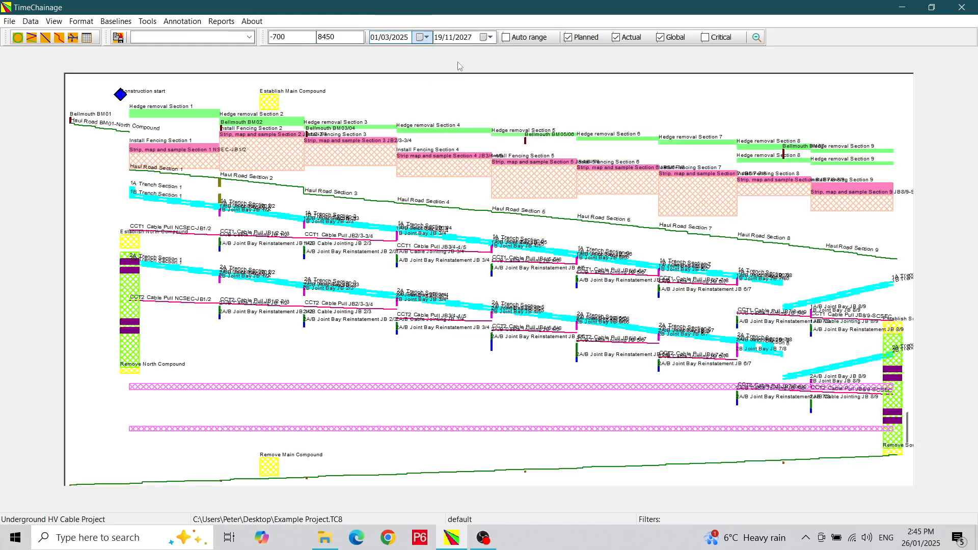
pyautogui.click(491, 38)
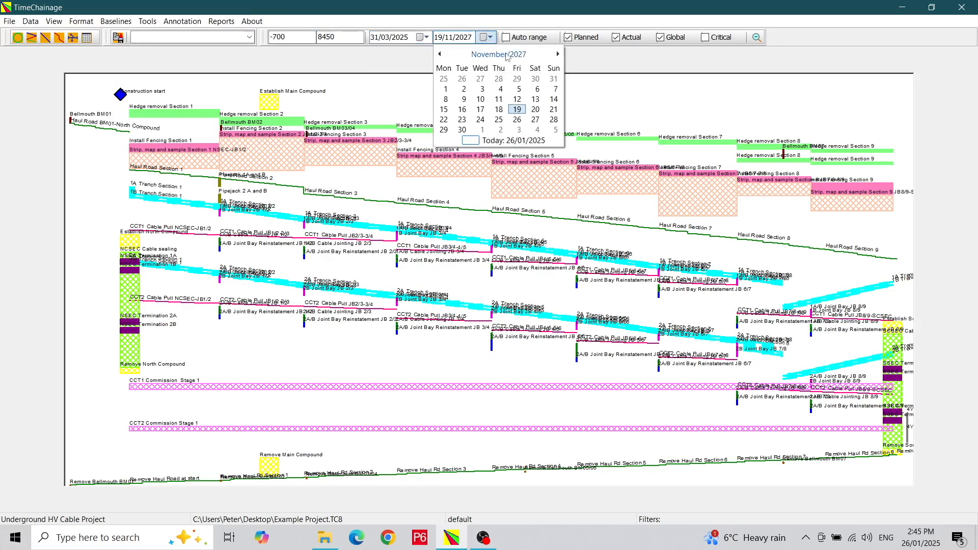
pyautogui.click(558, 54)
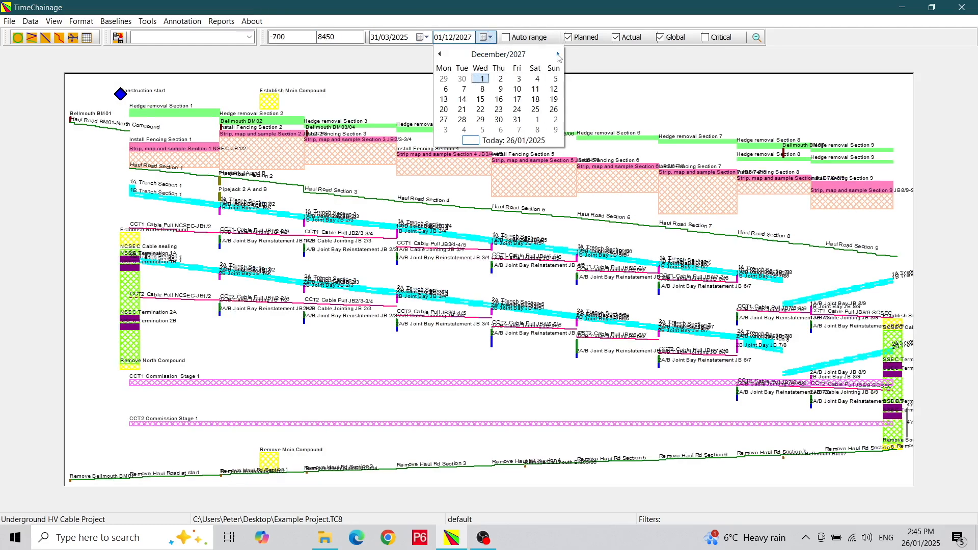
pyautogui.click(517, 121)
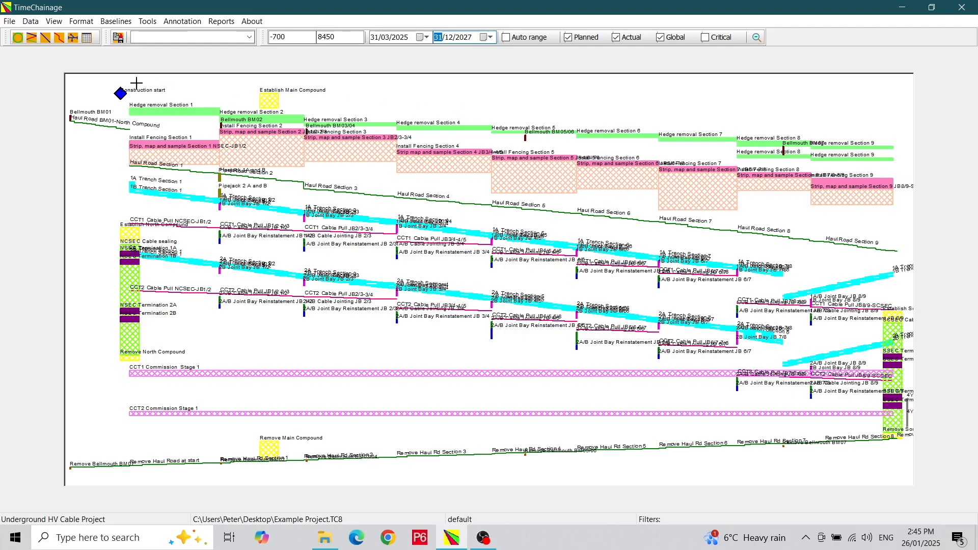
# - Open Chart Setup and look through its settings for grids, background, holidays, datum, early/late dates, logic links, images, format and baselines
pyautogui.click(81, 21)
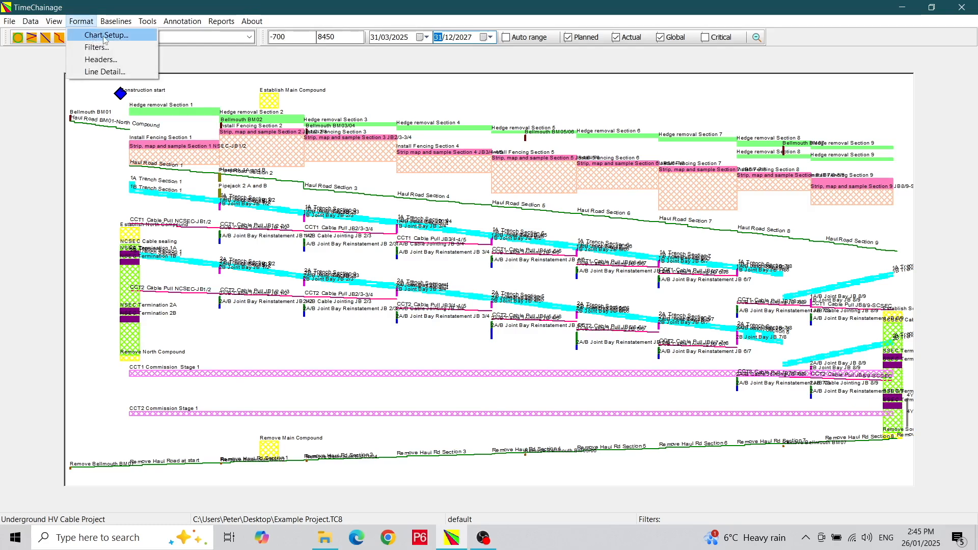
pyautogui.click(104, 36)
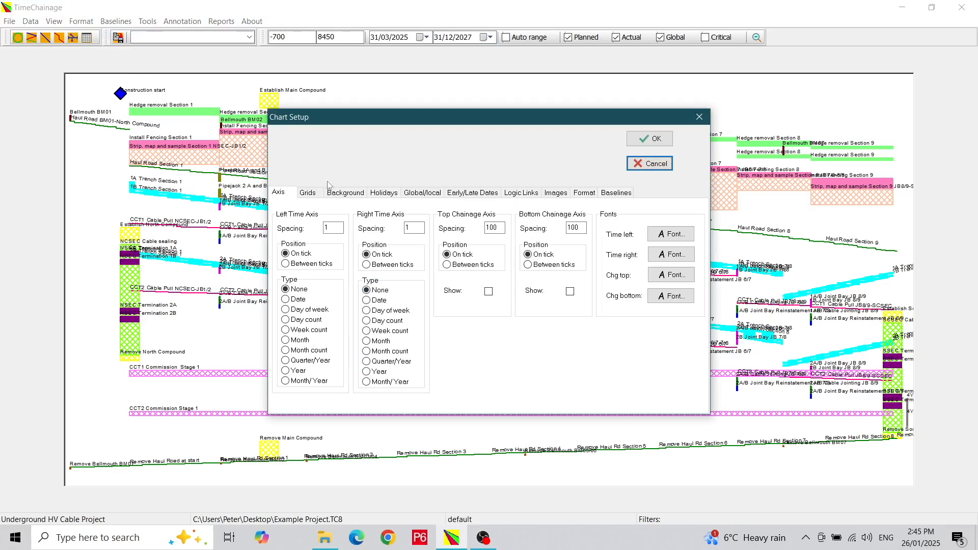
pyautogui.click(308, 193)
pyautogui.click(351, 197)
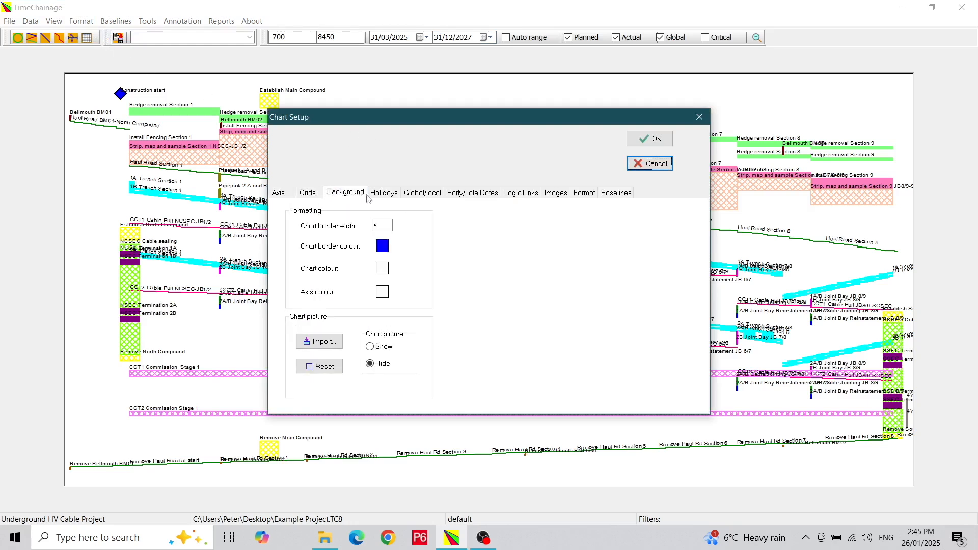
pyautogui.click(390, 196)
pyautogui.click(428, 194)
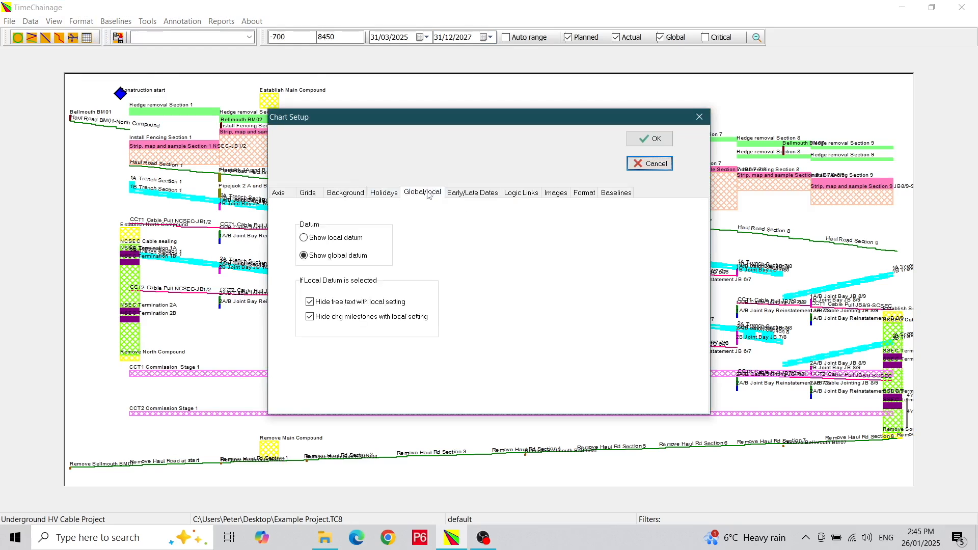
pyautogui.click(461, 196)
pyautogui.click(515, 196)
pyautogui.click(561, 197)
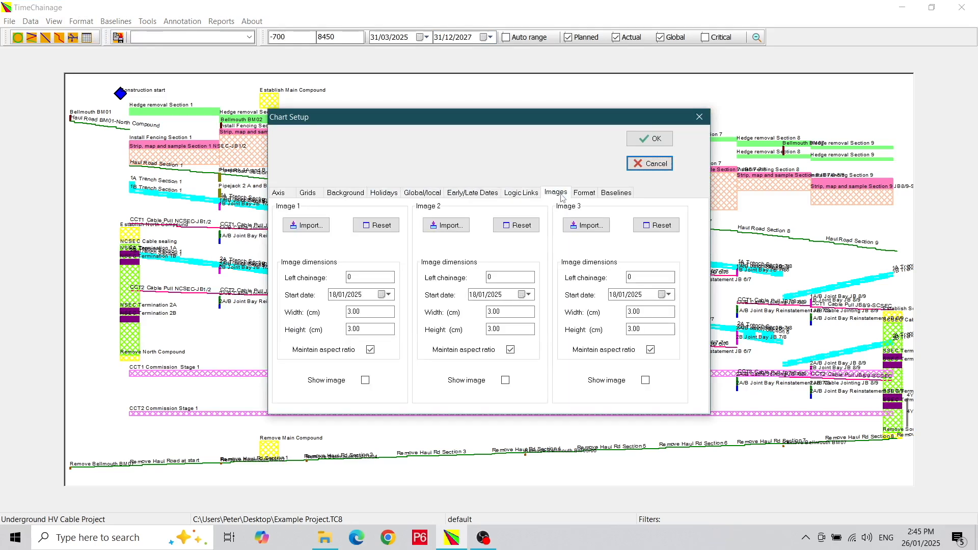
pyautogui.click(585, 196)
pyautogui.click(625, 197)
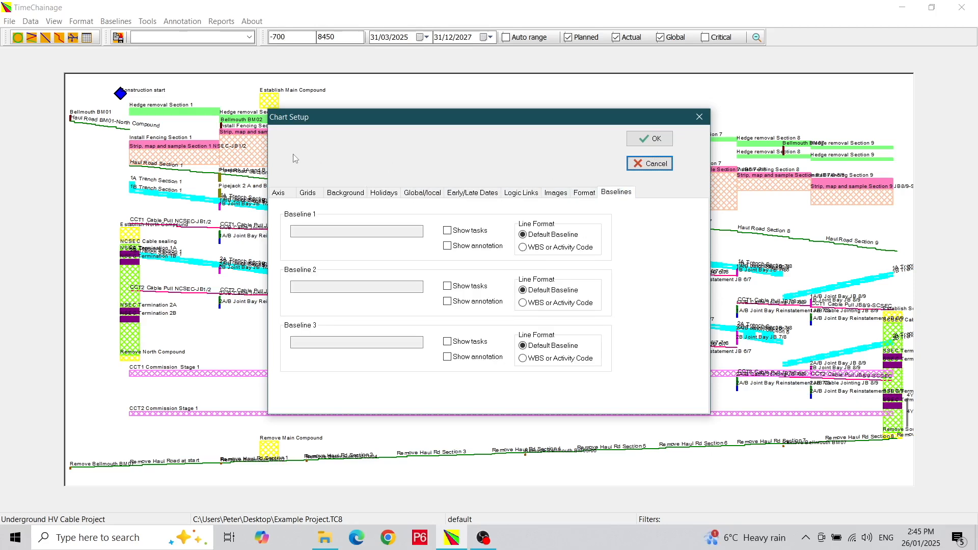
# - Set the left time axis to Month/Year and the right time axis to Quarter/Year, with both axes' labels between ticks
pyautogui.click(284, 194)
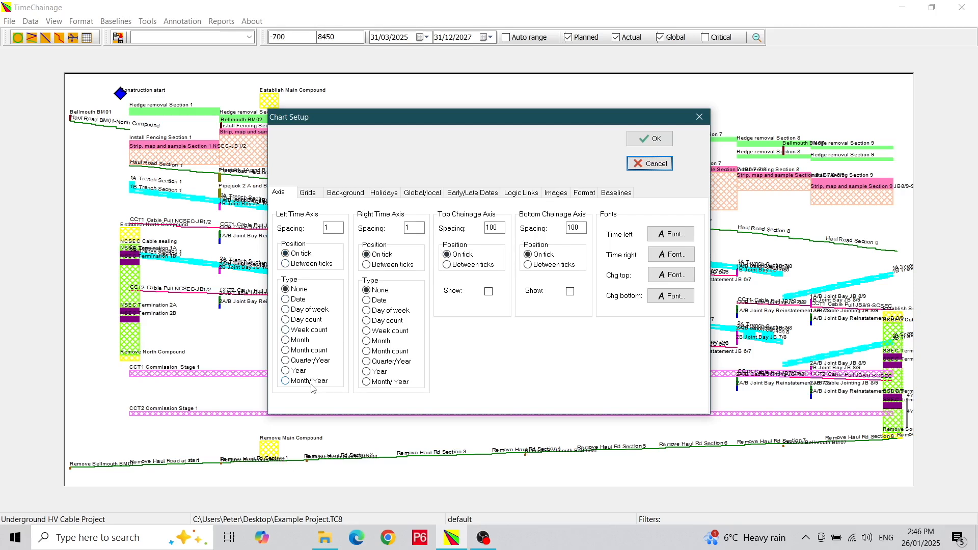
pyautogui.click(285, 381)
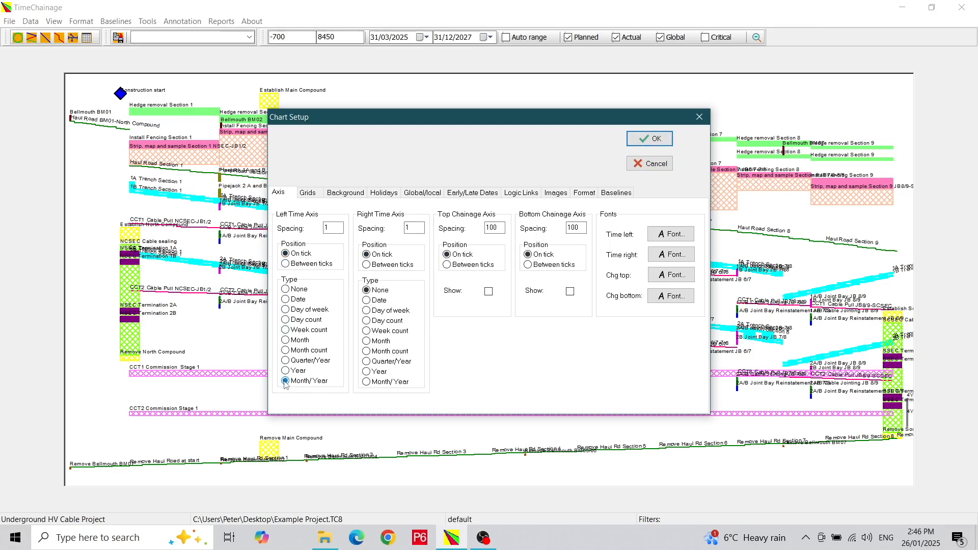
pyautogui.click(286, 264)
pyautogui.click(336, 228)
pyautogui.click(365, 266)
# - Show the top chainage axis with a spacing of 250 and the bottom chainage axis with a spacing of 1000
pyautogui.doubleClick(501, 228)
pyautogui.write('250')
pyautogui.click(489, 291)
pyautogui.click(580, 227)
pyautogui.write('0')
pyautogui.click(570, 293)
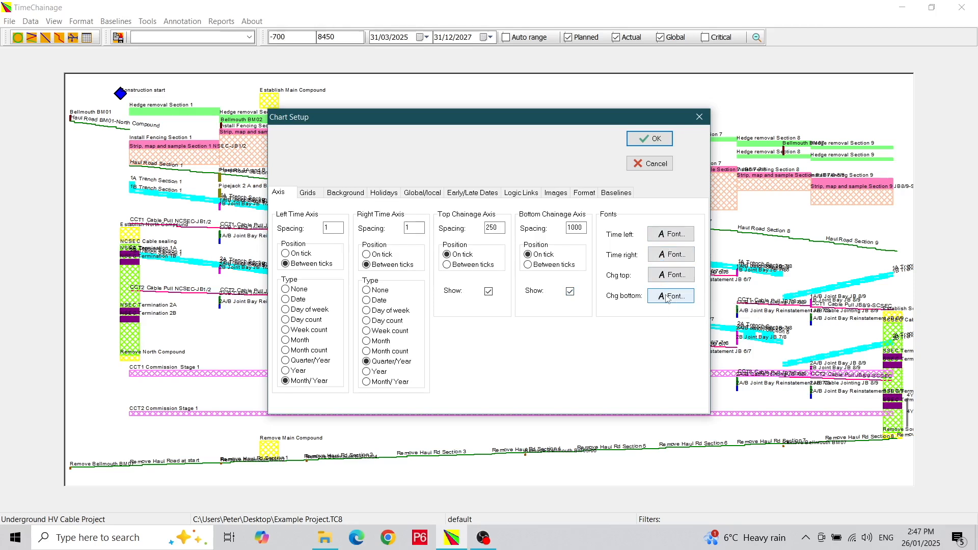
# - Set the left and right time axis fonts to size 12
pyautogui.click(680, 238)
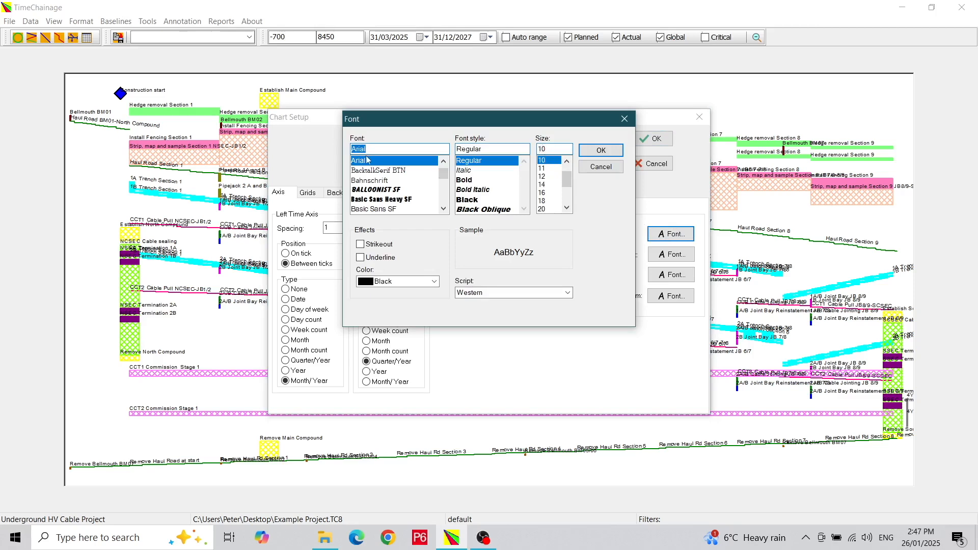
pyautogui.click(544, 177)
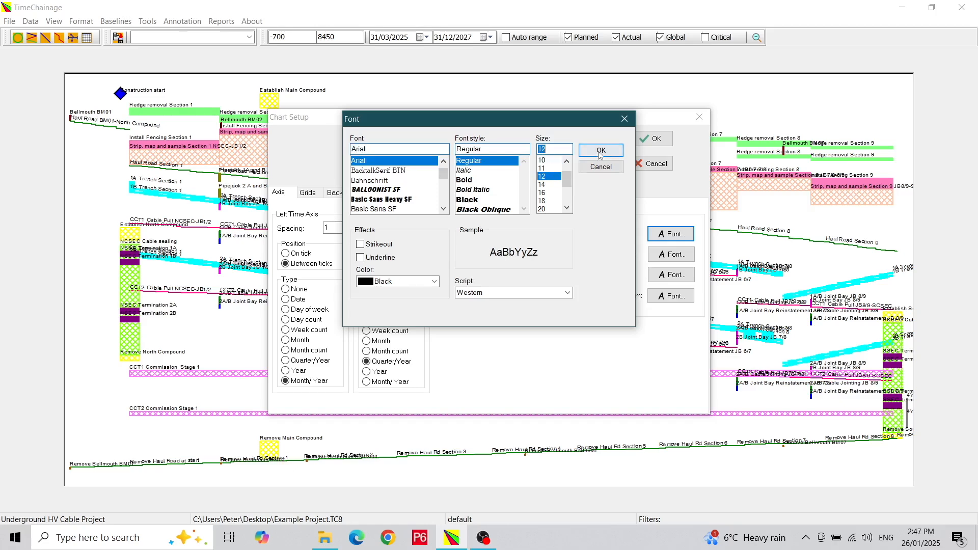
pyautogui.click(601, 151)
pyautogui.click(670, 254)
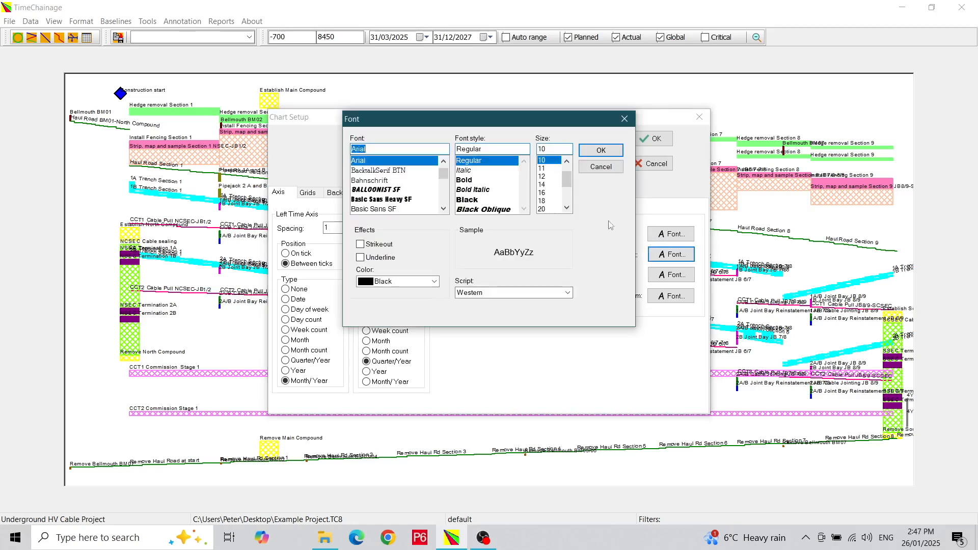
pyautogui.click(553, 178)
pyautogui.click(610, 157)
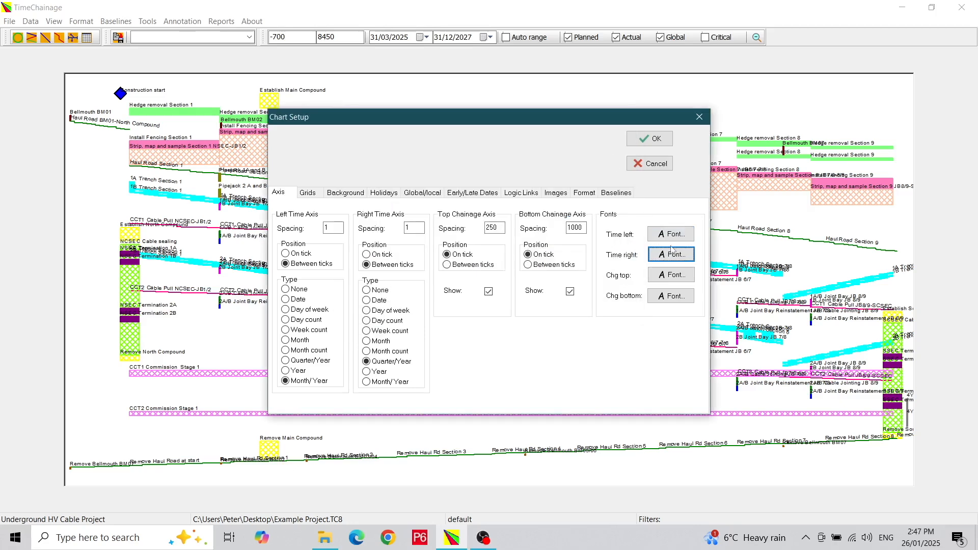
# - Set the top and bottom chainage axis fonts to size 12 and apply the chart setup
pyautogui.click(671, 274)
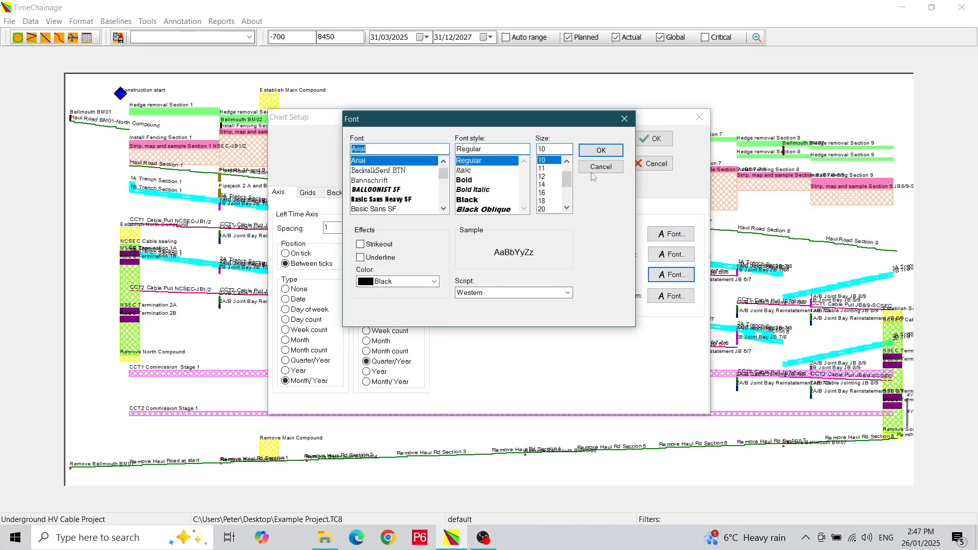
pyautogui.click(549, 176)
pyautogui.click(601, 153)
pyautogui.click(669, 297)
pyautogui.click(550, 177)
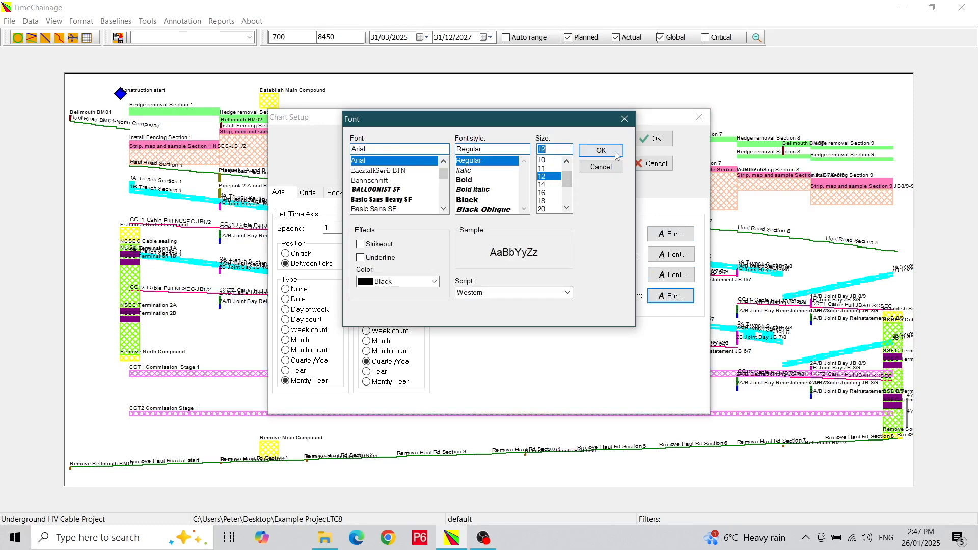
pyautogui.click(601, 151)
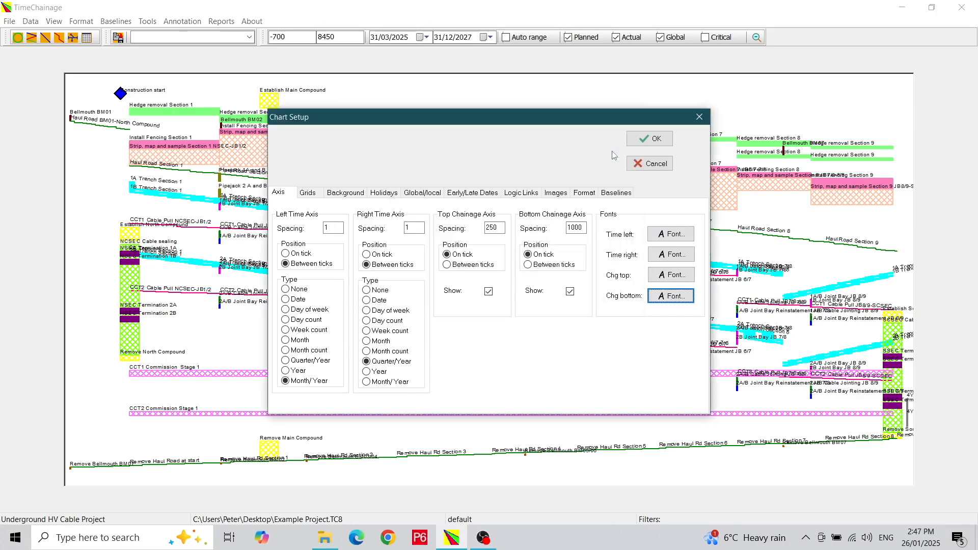
pyautogui.click(654, 140)
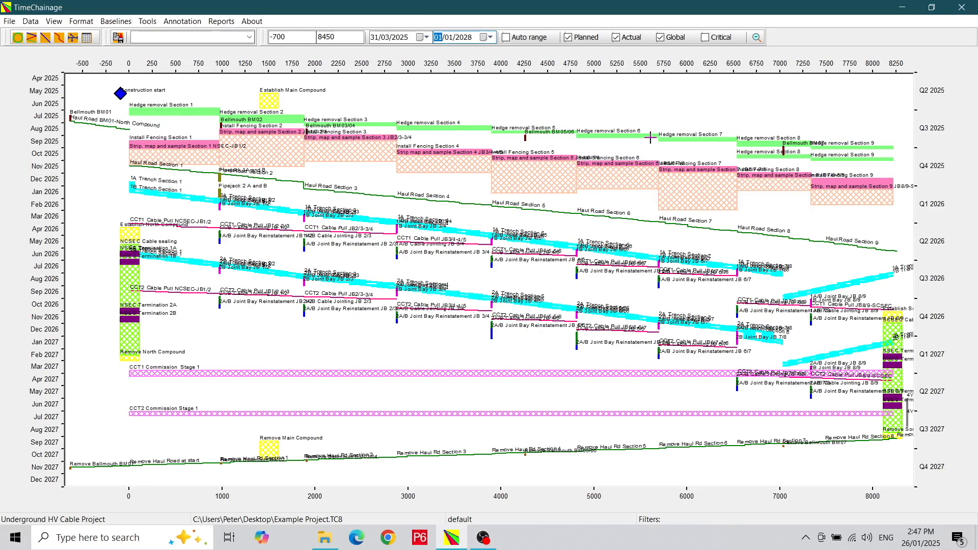
# - In the Chart Setup grid settings, set the major time grid to Year and the minor time grid to Month
pyautogui.click(86, 23)
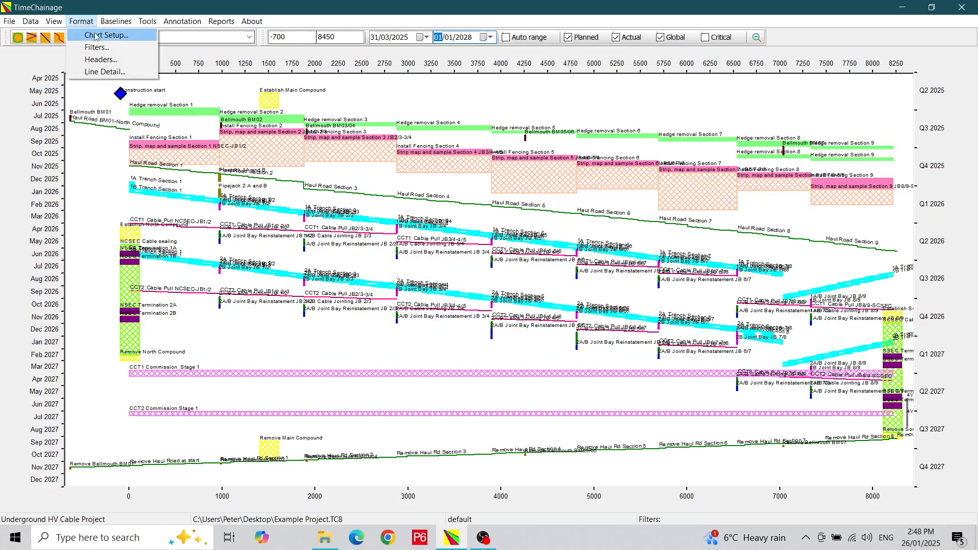
pyautogui.click(106, 35)
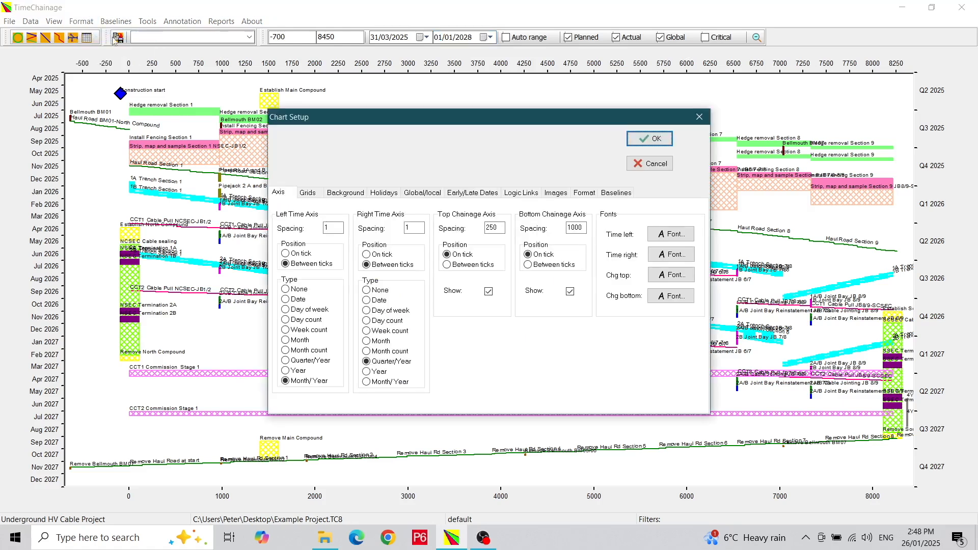
pyautogui.click(308, 193)
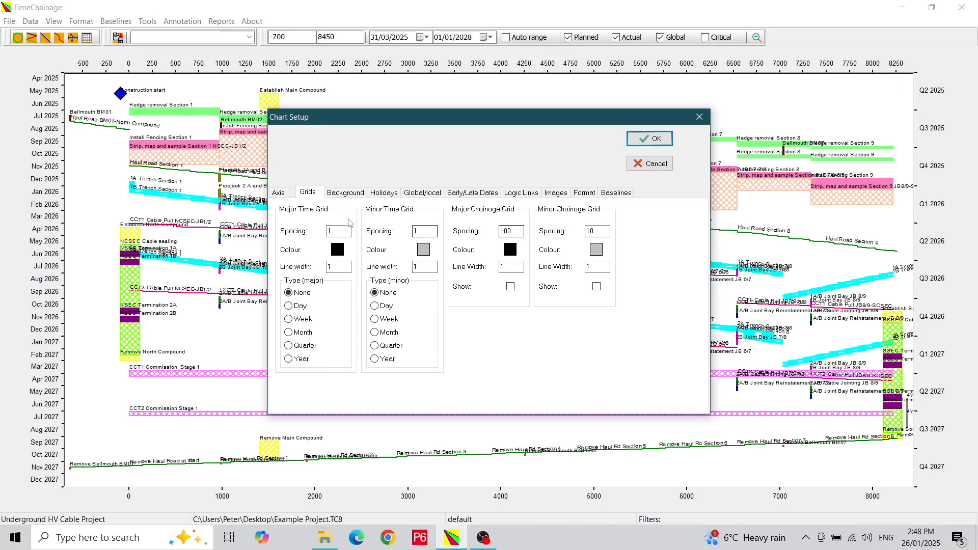
pyautogui.click(289, 359)
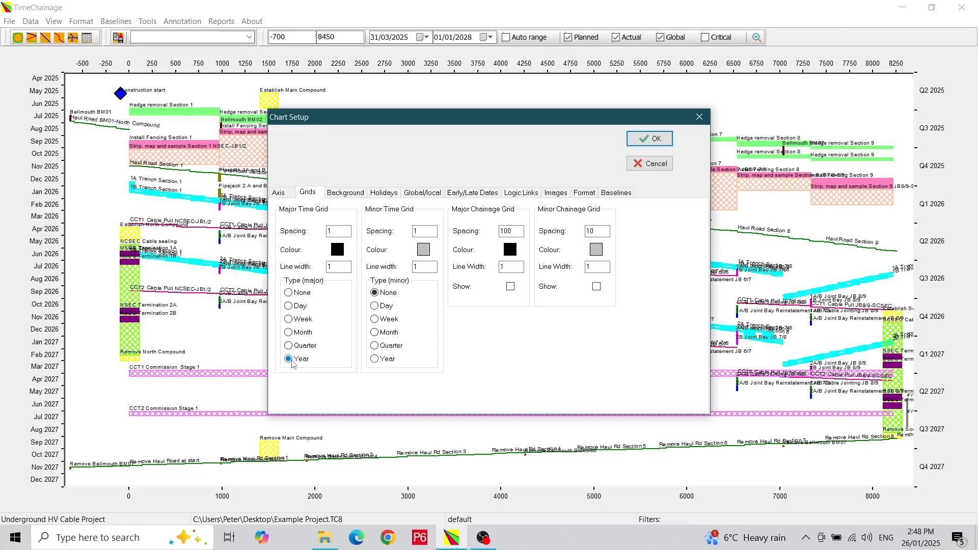
pyautogui.click(376, 334)
# - Show the major chainage grid at a spacing of 1000 and the minor one at 250, and apply the grid settings
pyautogui.click(589, 230)
pyautogui.doubleClick(591, 231)
pyautogui.write('25')
pyautogui.click(511, 286)
pyautogui.click(597, 286)
pyautogui.click(652, 139)
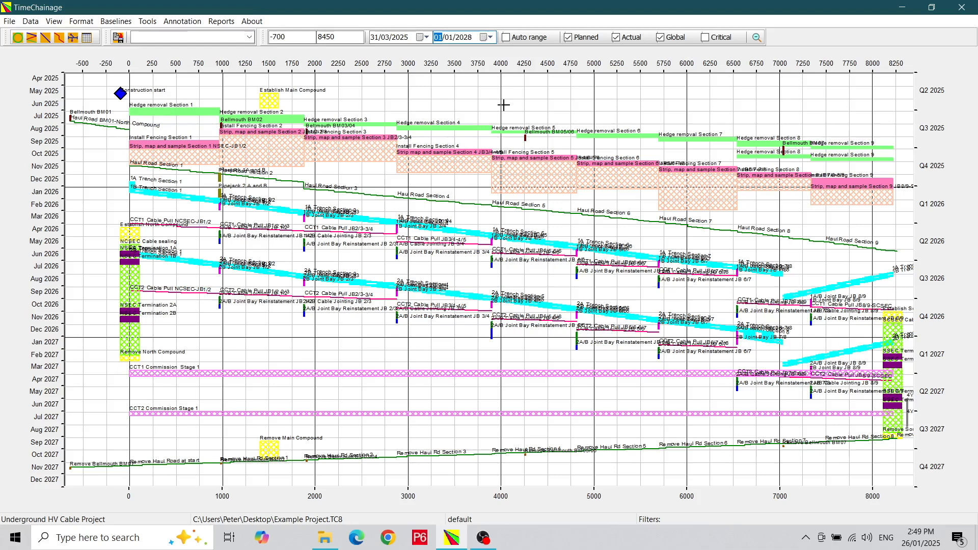
# - In the Chart Setup holiday settings, choose the "5 day week with site holidays" calendar and show its holidays
pyautogui.click(81, 21)
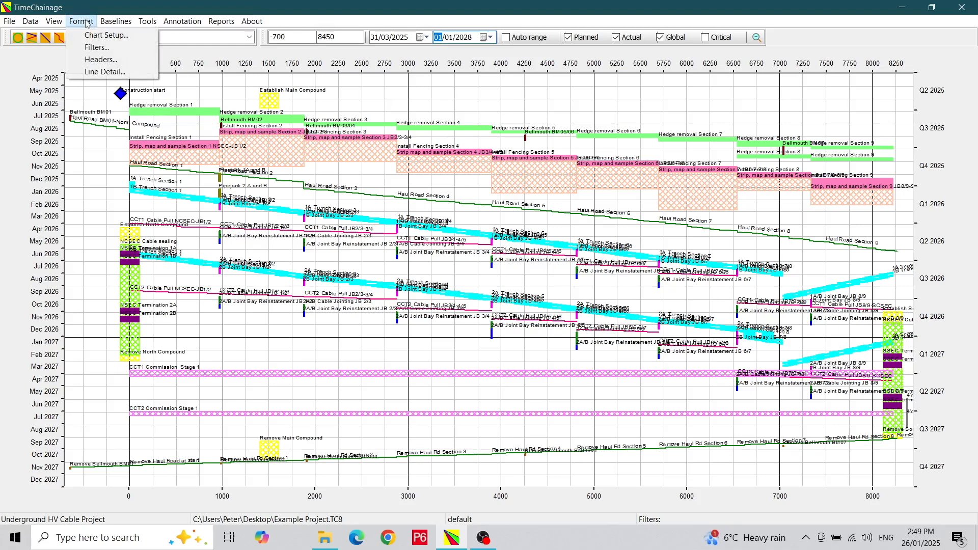
pyautogui.click(88, 33)
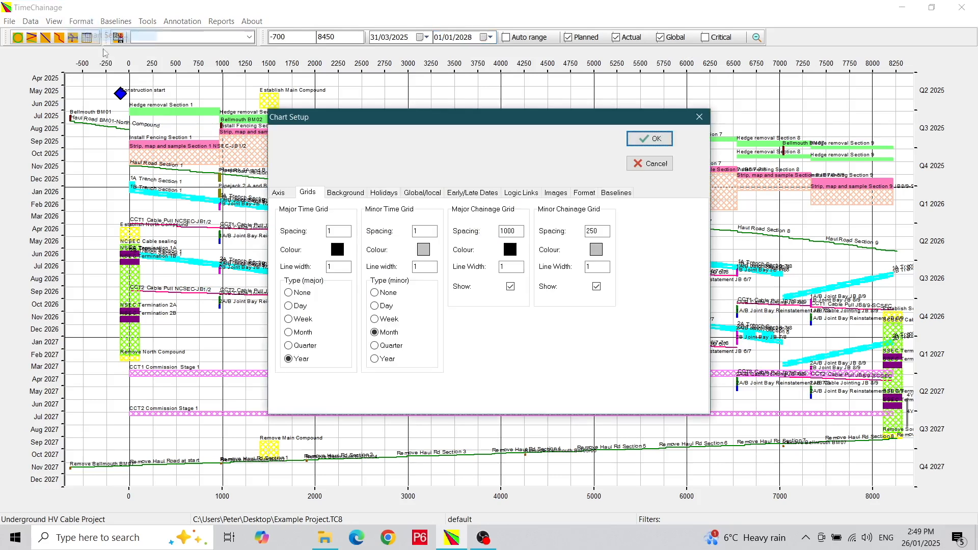
pyautogui.click(383, 193)
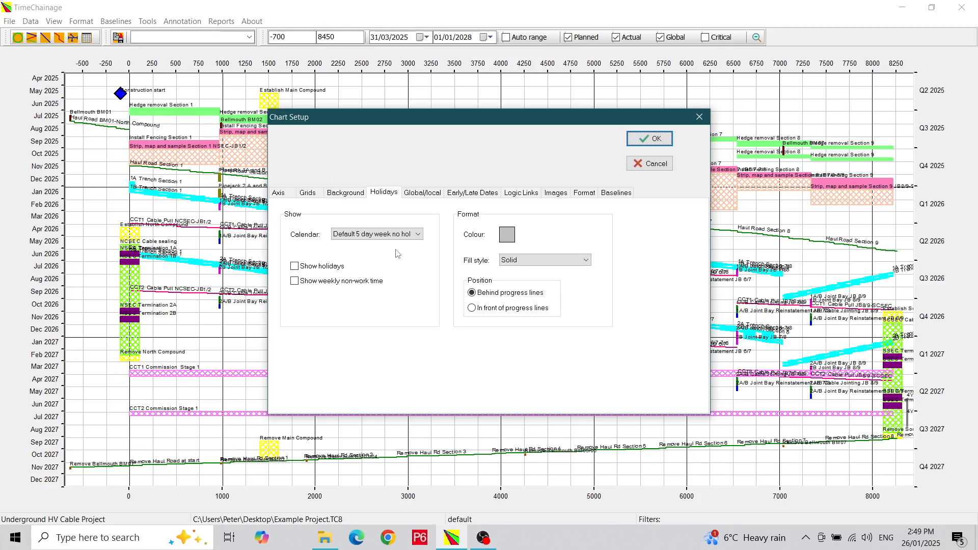
pyautogui.click(419, 234)
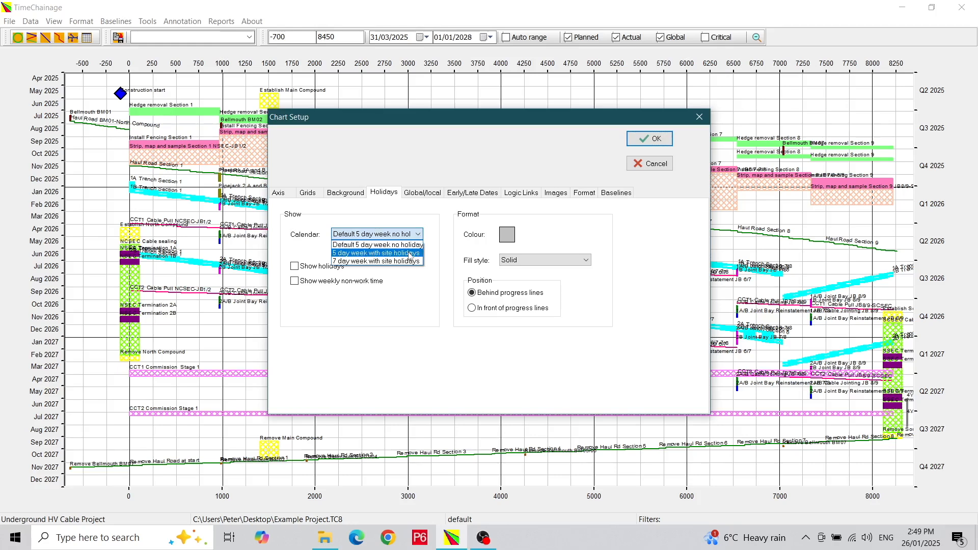
pyautogui.click(410, 253)
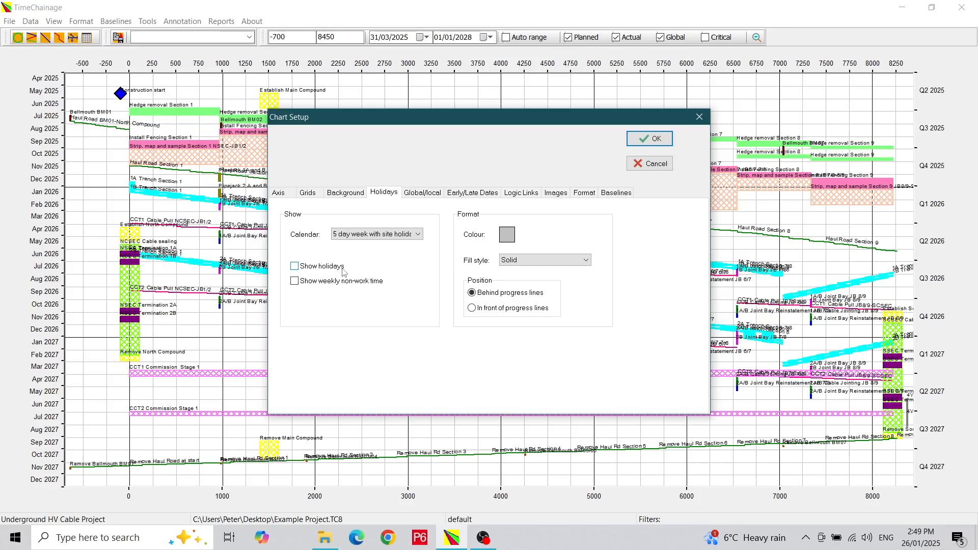
pyautogui.click(294, 267)
# - Format the holidays with a dark grey colour and a Backward Diagonal fill style
pyautogui.click(507, 234)
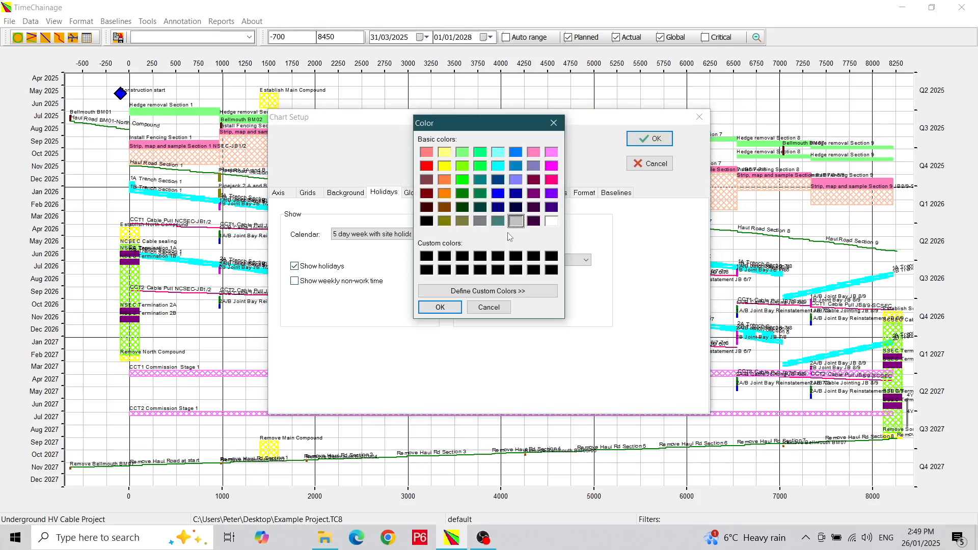
pyautogui.click(482, 223)
pyautogui.click(441, 308)
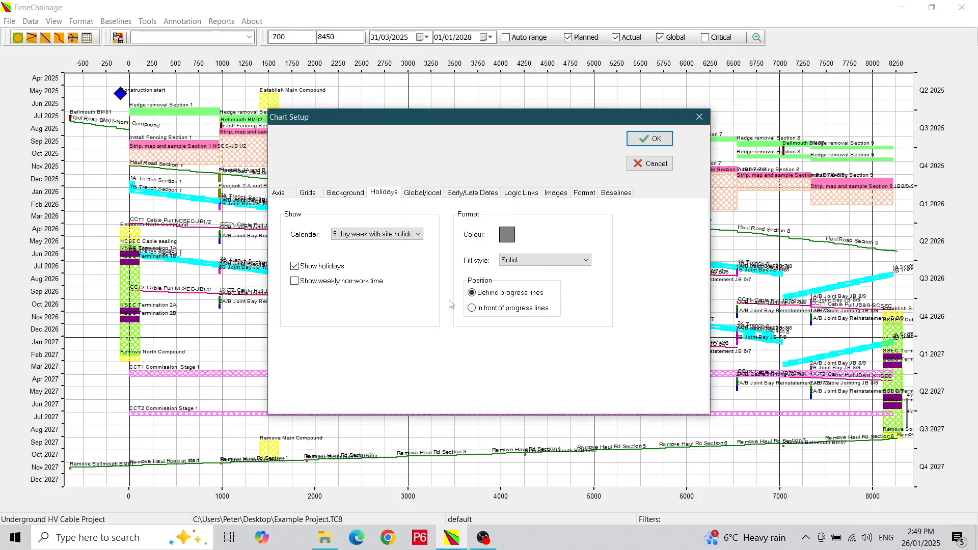
pyautogui.click(538, 264)
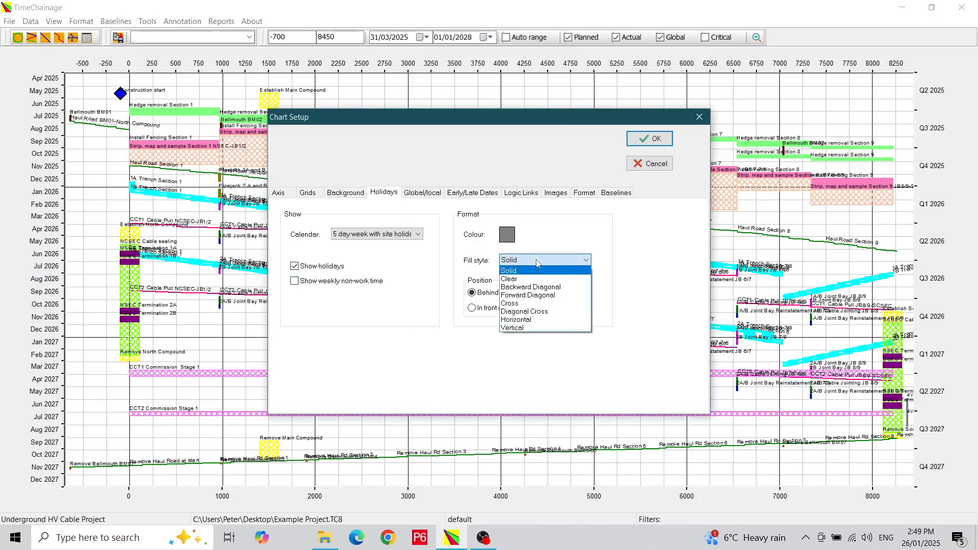
pyautogui.click(526, 290)
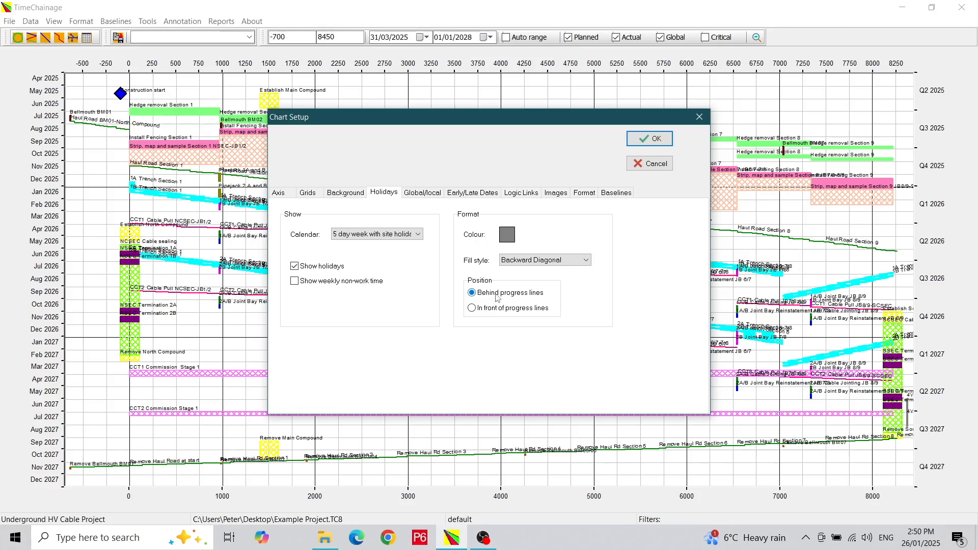
# - Set the bar/box hatching line width to "as specified below" and apply the chart setup
pyautogui.click(585, 193)
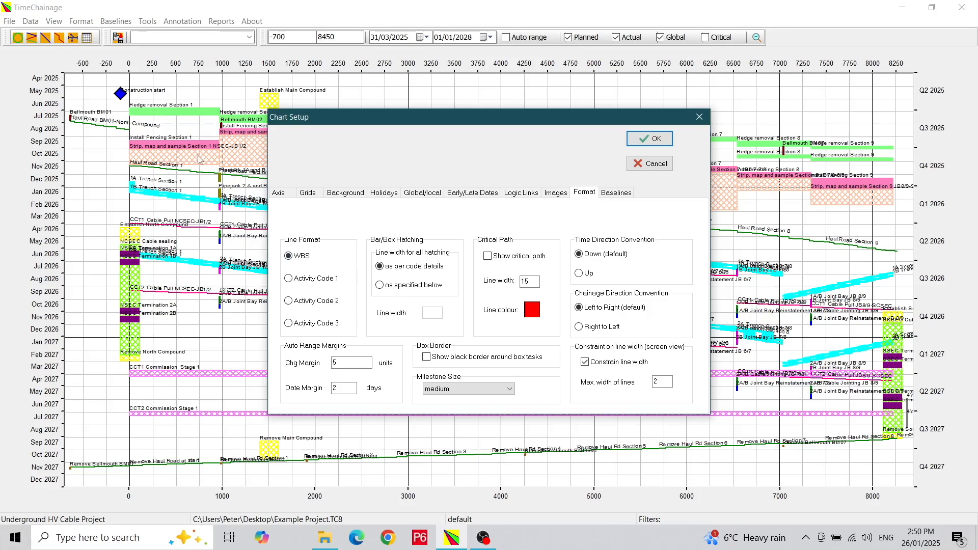
pyautogui.click(380, 286)
pyautogui.click(649, 144)
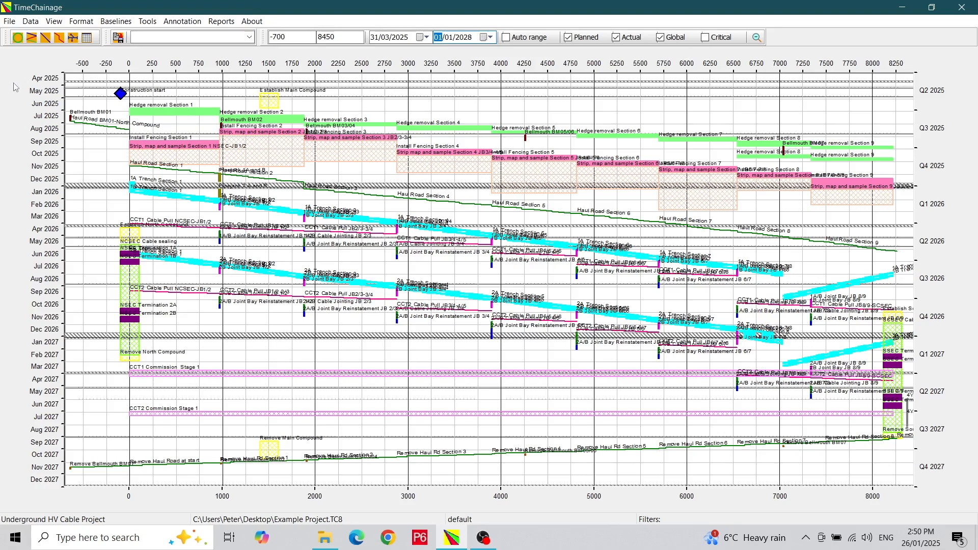
# - Preview the chart for printing and select CutePDF Writer as the printer in the page setup
pyautogui.click(9, 20)
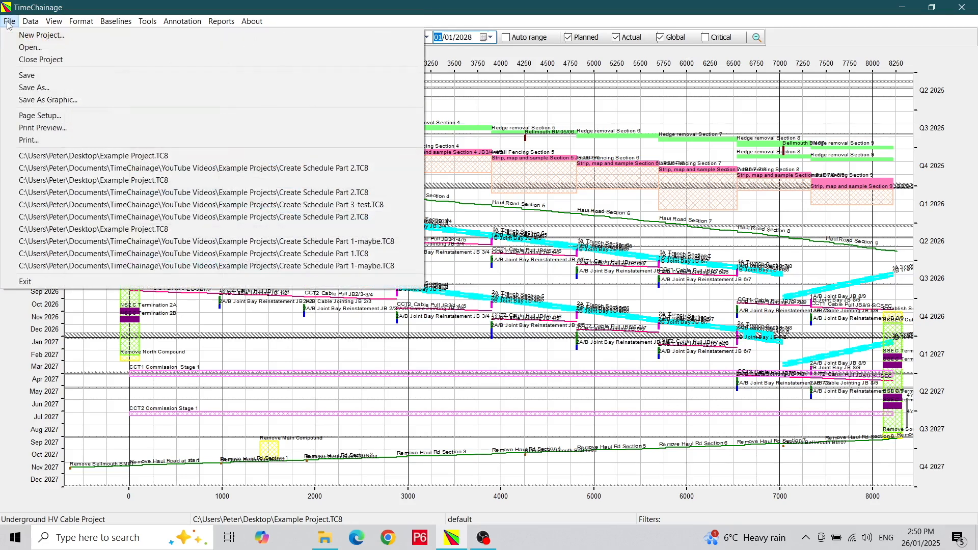
pyautogui.click(36, 131)
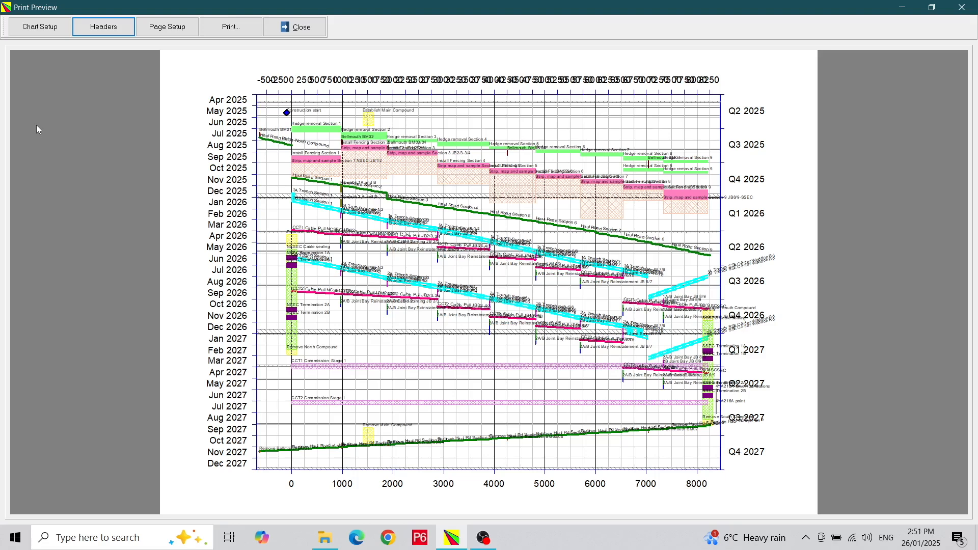
pyautogui.click(160, 29)
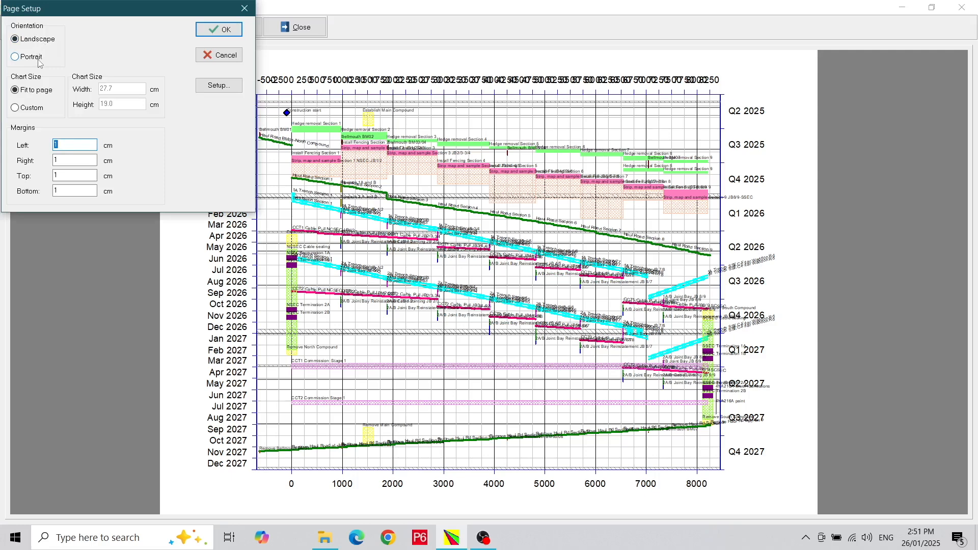
pyautogui.click(219, 85)
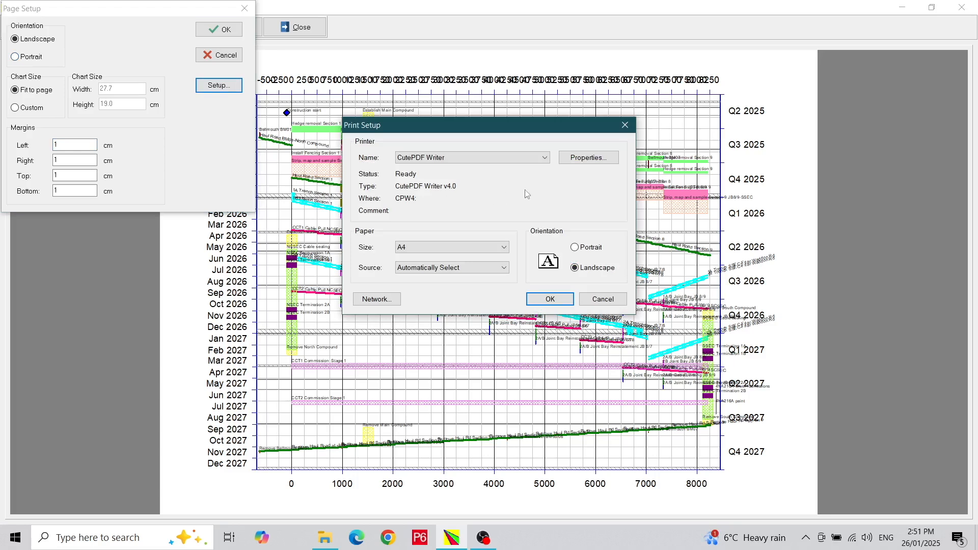
pyautogui.click(545, 158)
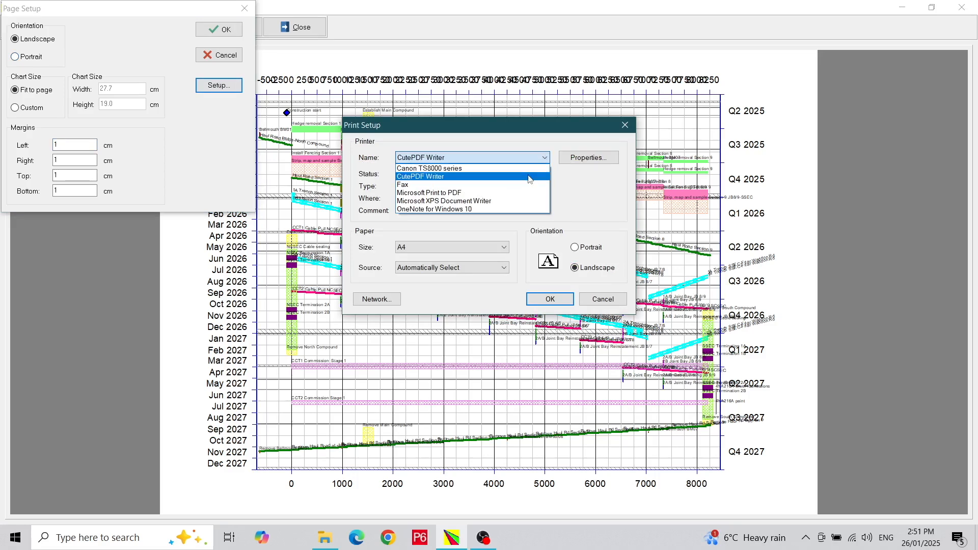
pyautogui.click(530, 177)
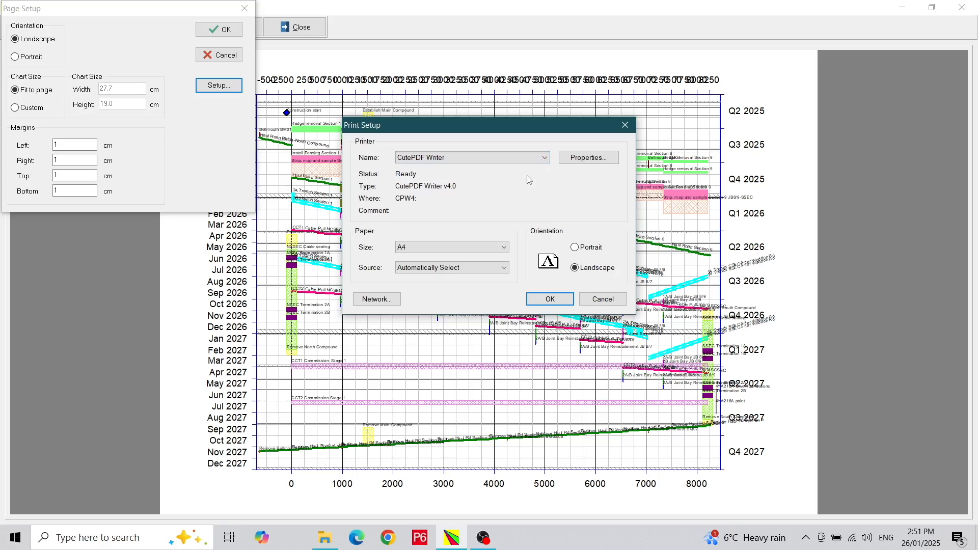
# - Set the print paper size to A2, apply the page setup and close the print preview
pyautogui.click(505, 250)
pyautogui.click(503, 260)
pyautogui.click(504, 261)
pyautogui.click(504, 261)
pyautogui.click(504, 261)
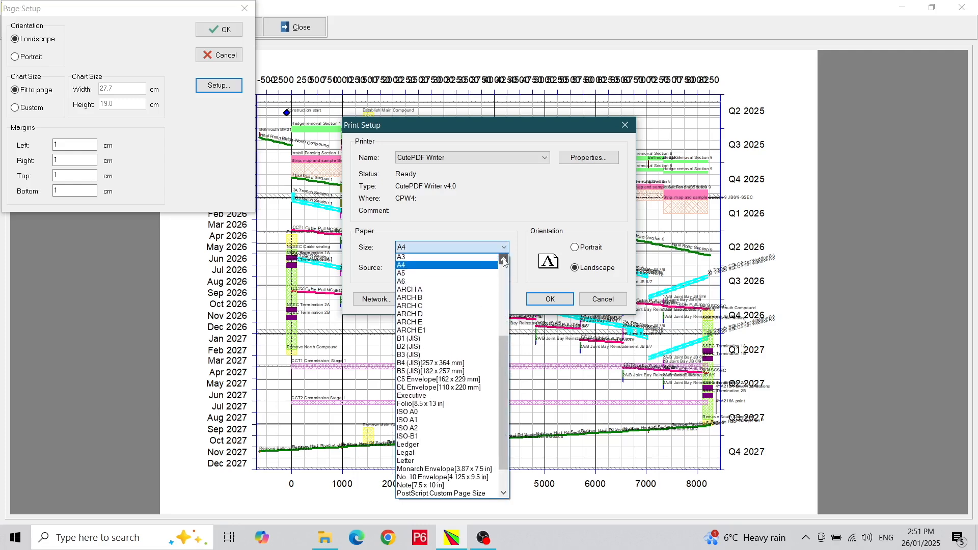
pyautogui.click(504, 261)
pyautogui.click(503, 261)
pyautogui.click(454, 275)
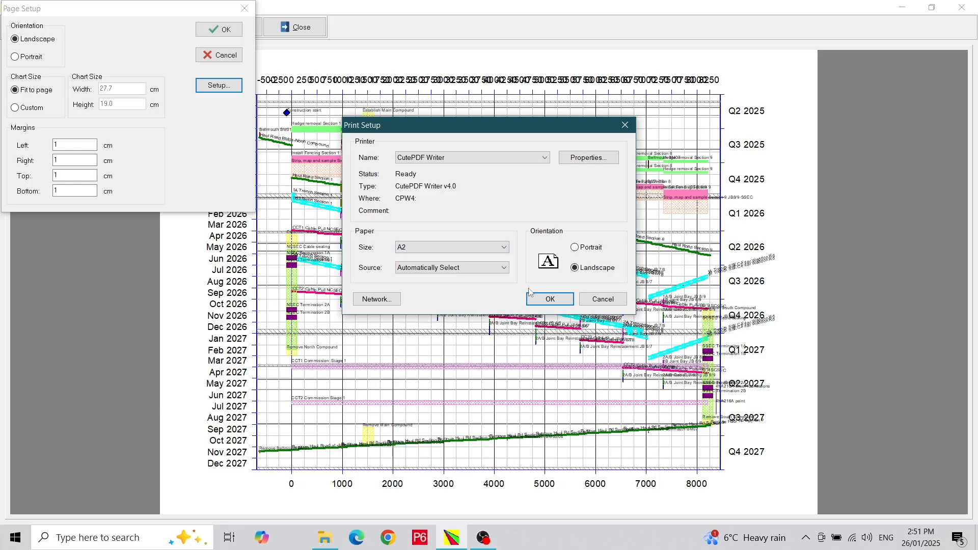
pyautogui.click(543, 298)
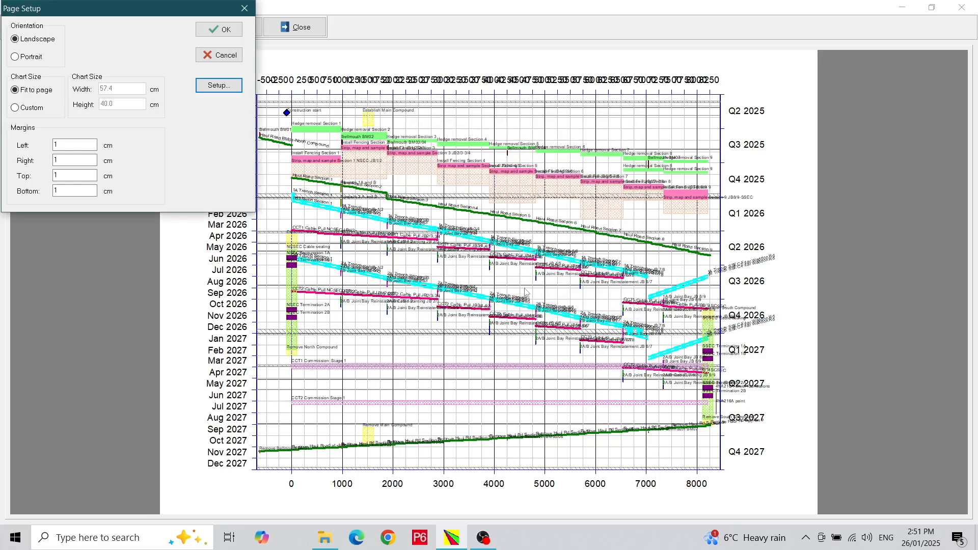
pyautogui.click(228, 30)
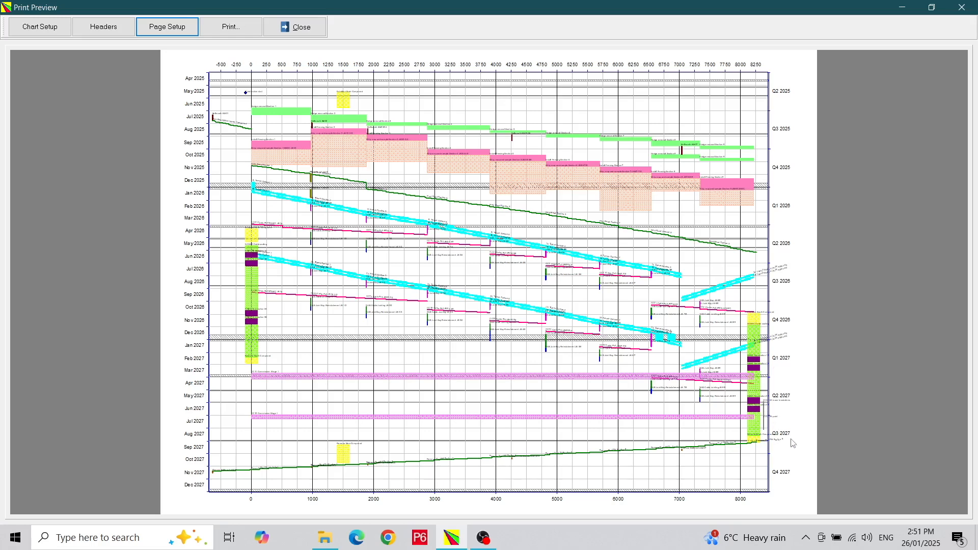
pyautogui.click(296, 27)
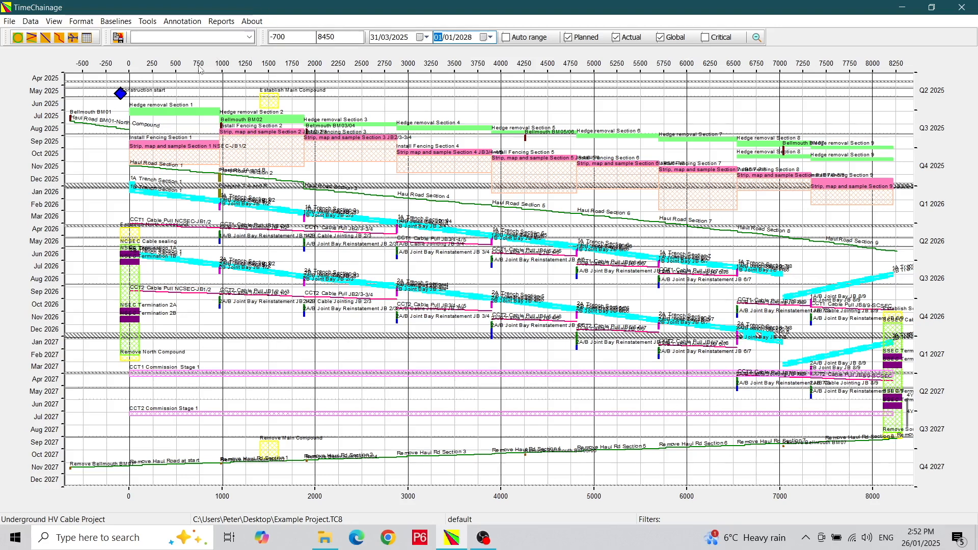
# - In the Planned Annotation Details, keep the text set to line gradient and set the font size to 10
pyautogui.click(183, 23)
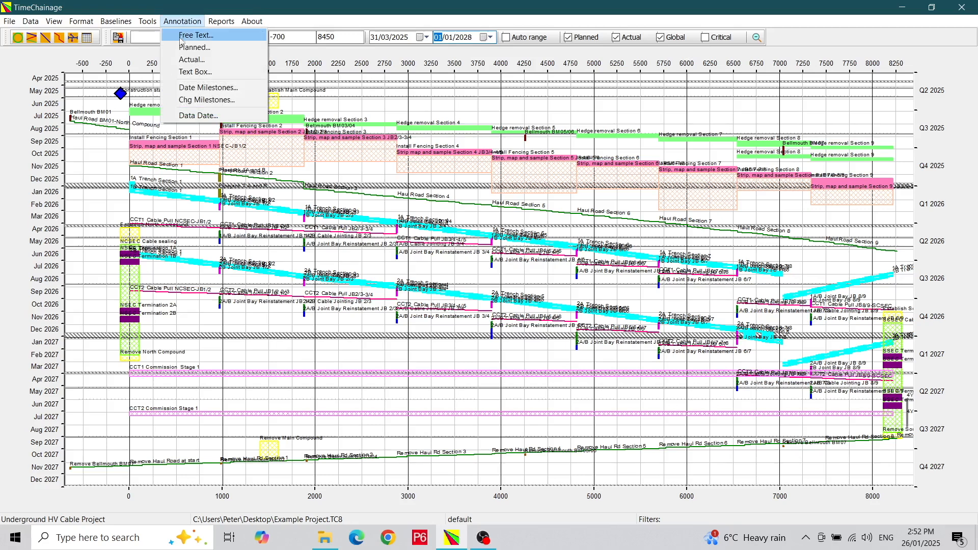
pyautogui.click(182, 48)
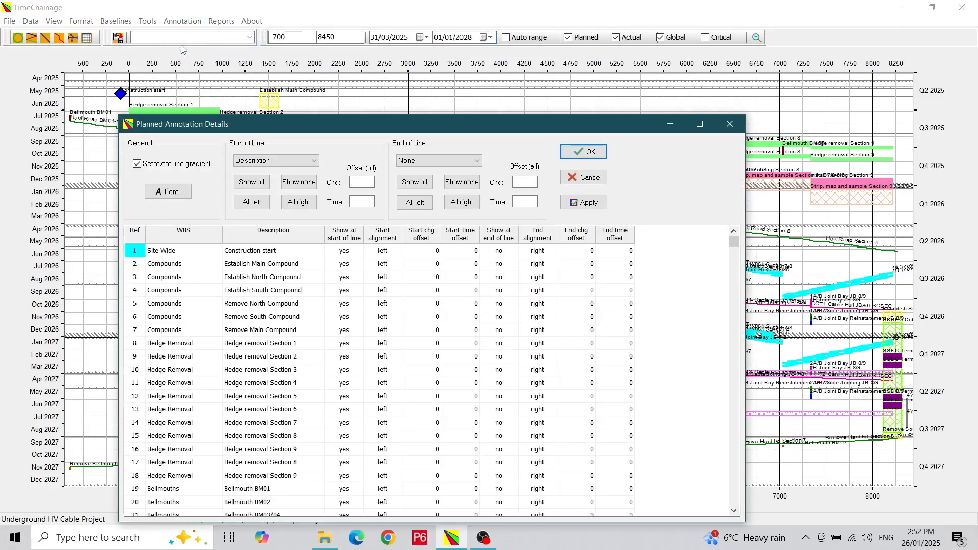
pyautogui.moveTo(404, 115); pyautogui.dragTo(405, 12)
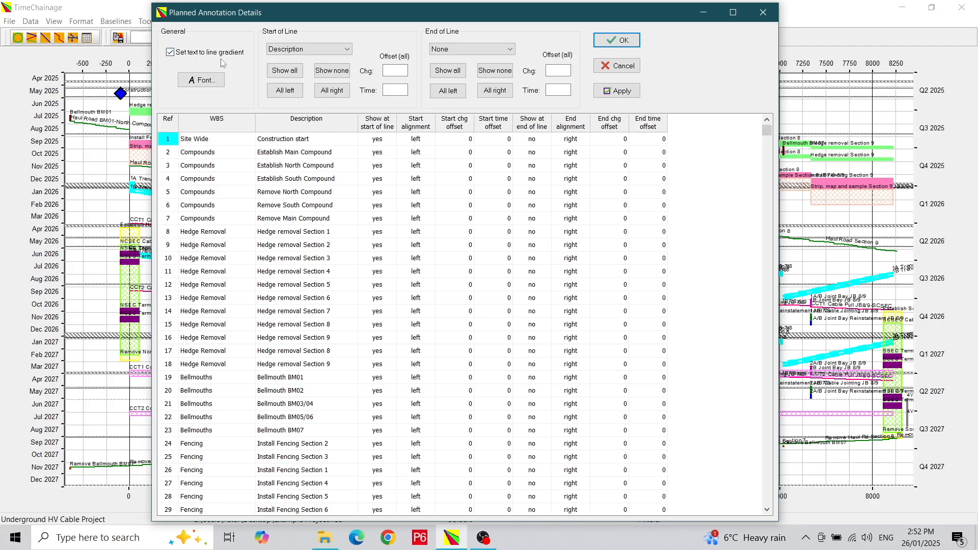
pyautogui.click(171, 54)
pyautogui.click(170, 52)
pyautogui.click(206, 83)
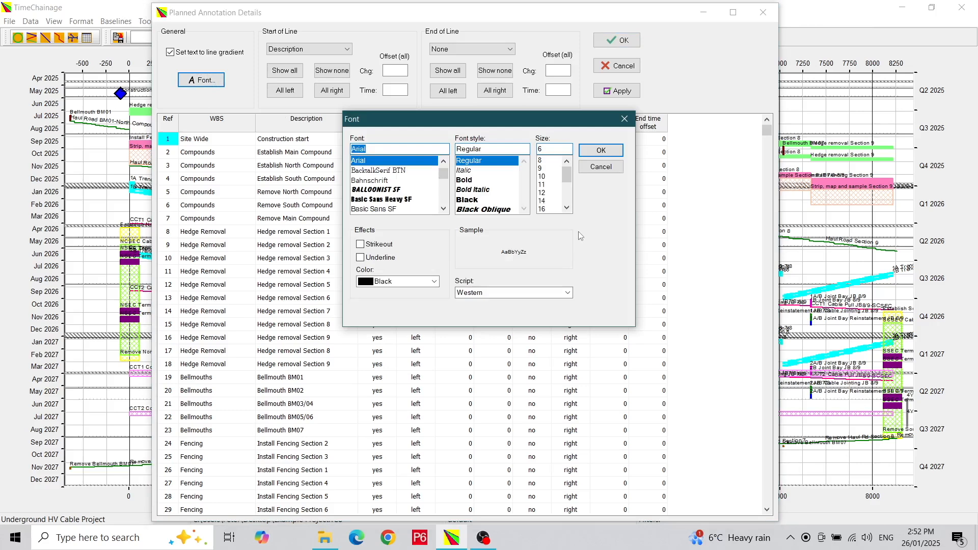
pyautogui.click(542, 177)
pyautogui.click(609, 151)
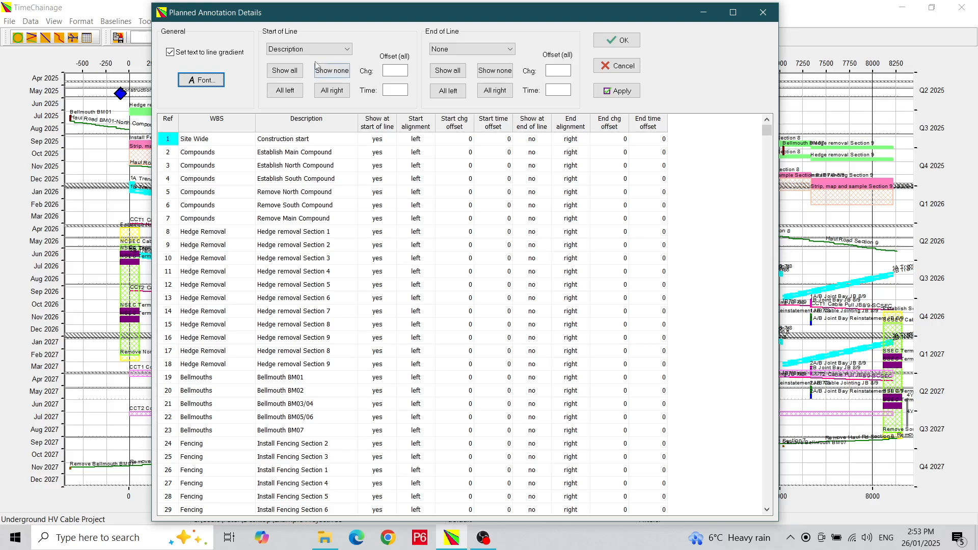
# - Set the start-of-line text of the planned annotations to Ref ID and apply the annotation details
pyautogui.click(345, 50)
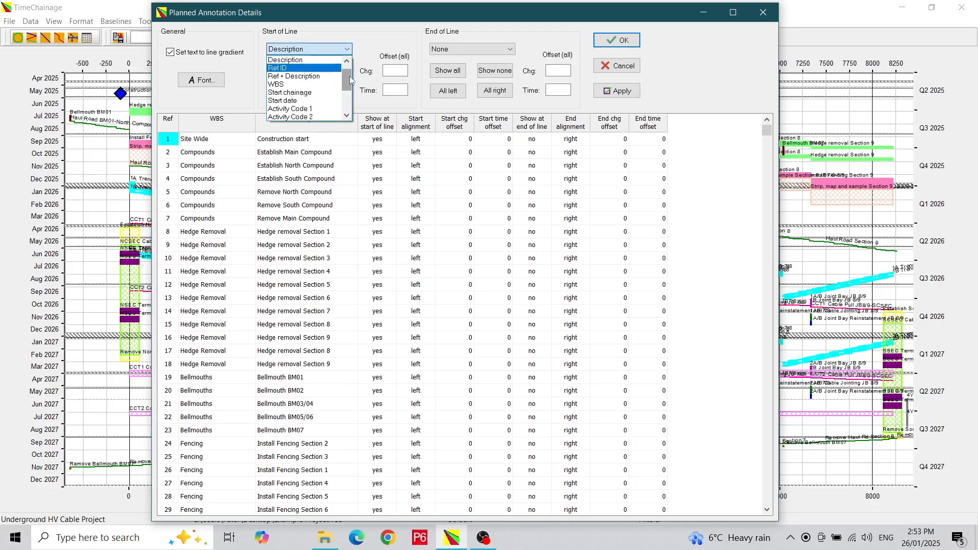
pyautogui.moveTo(348, 84)
pyautogui.mouseDown()
pyautogui.moveTo(348, 115)
pyautogui.moveTo(354, 67)
pyautogui.mouseUp()
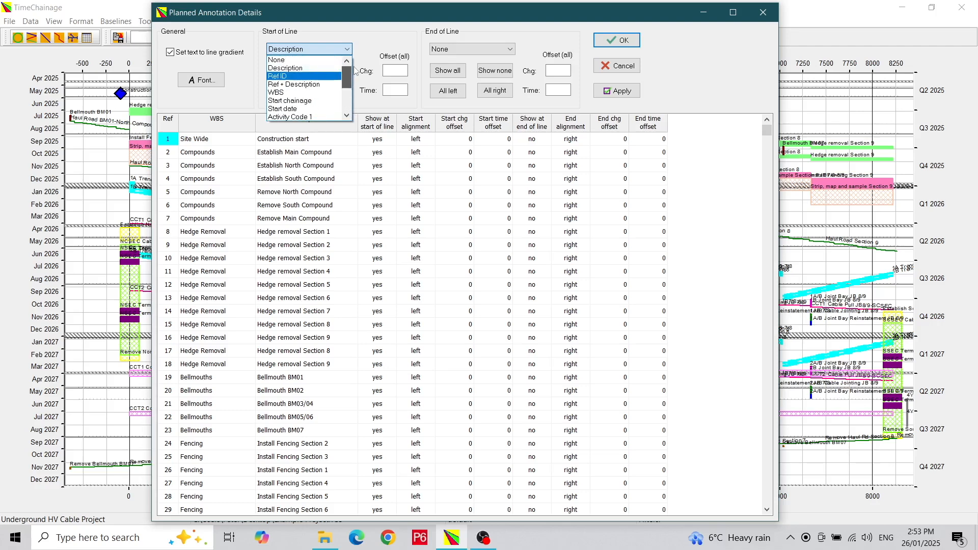
pyautogui.click(314, 68)
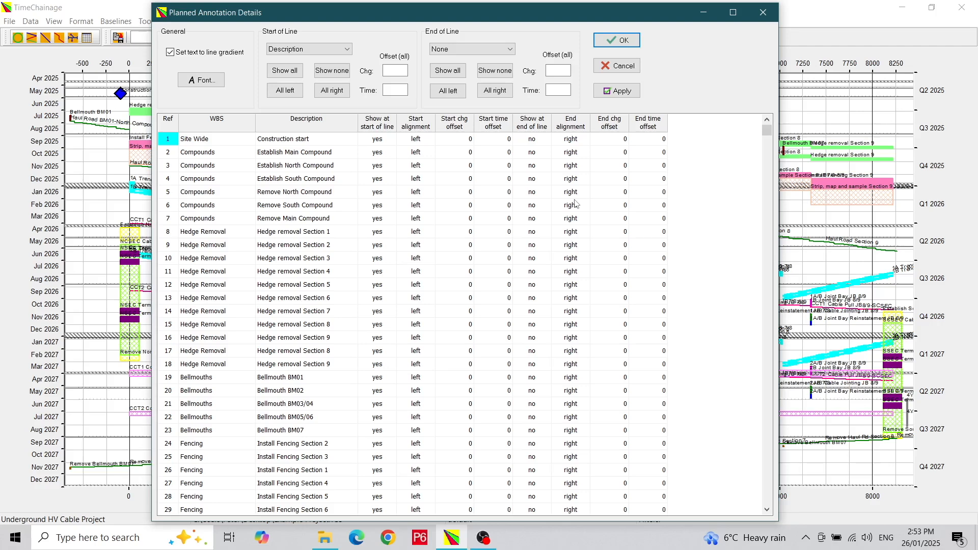
pyautogui.click(348, 53)
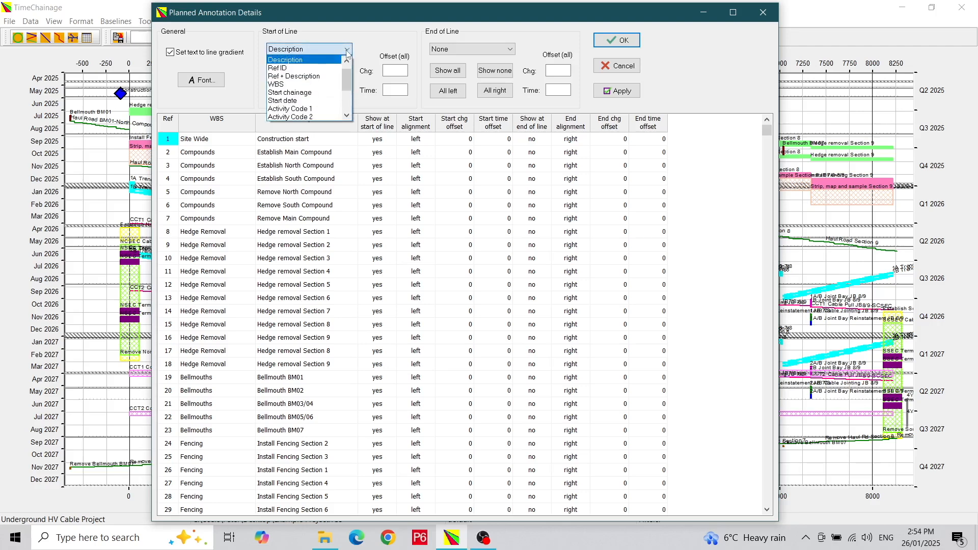
pyautogui.click(325, 72)
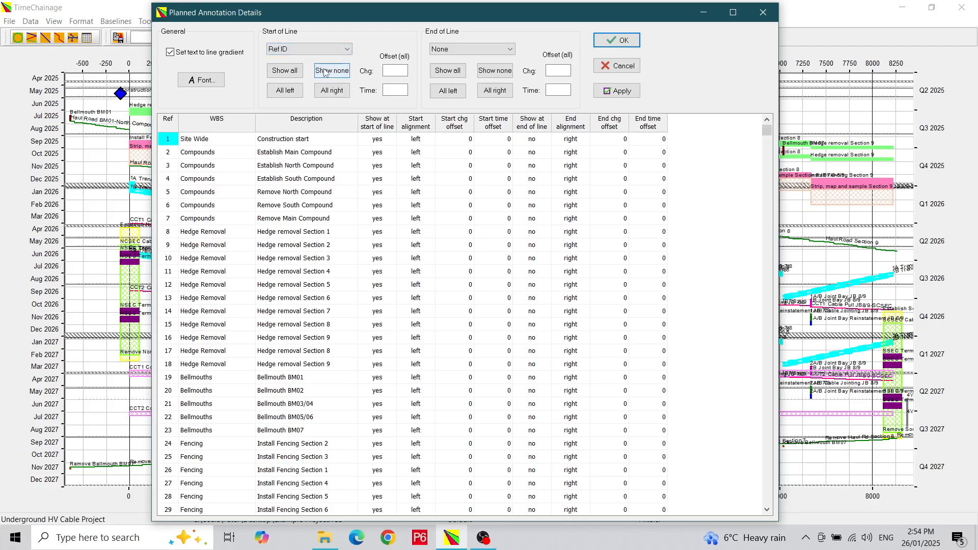
pyautogui.click(617, 40)
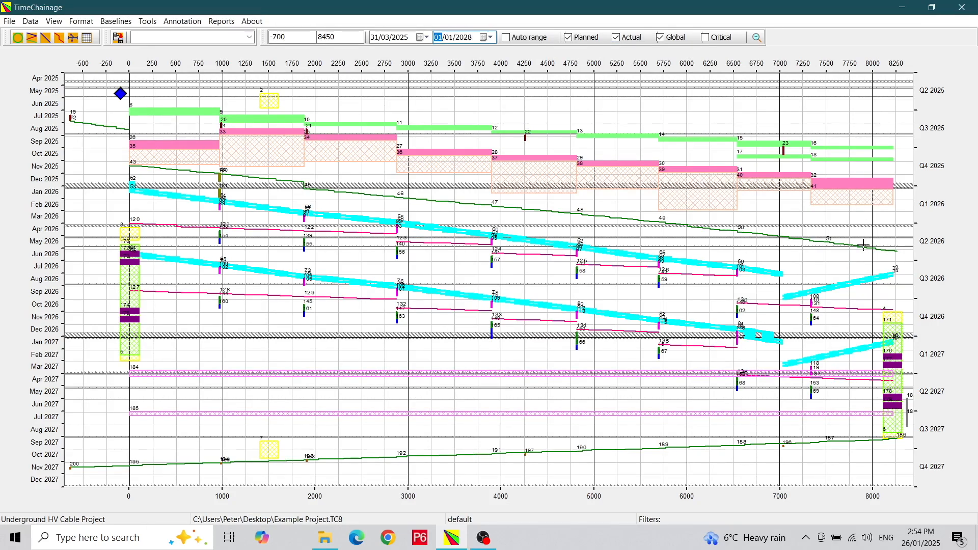
# - Change the start-of-line text of the planned annotations to Description
pyautogui.moveTo(865, 248); pyautogui.dragTo(916, 452)
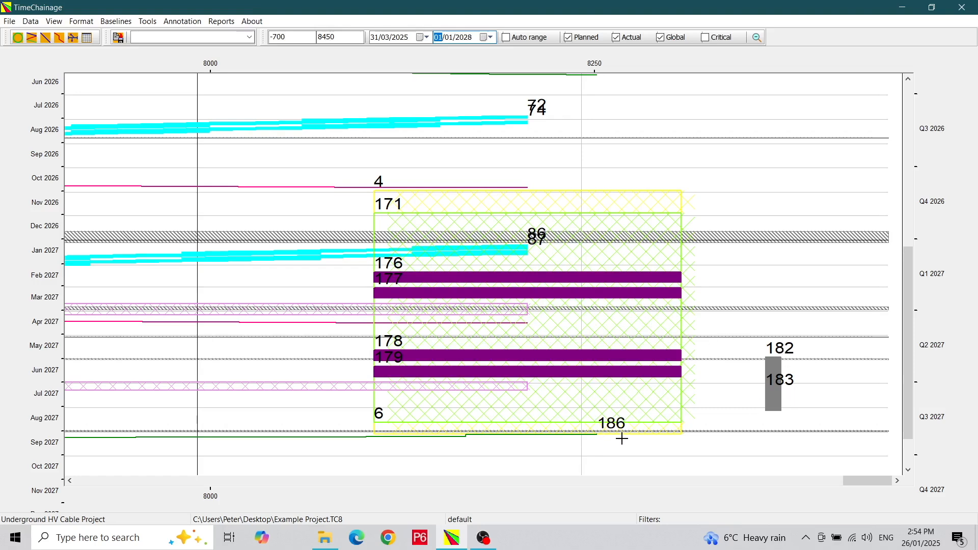
pyautogui.click(176, 23)
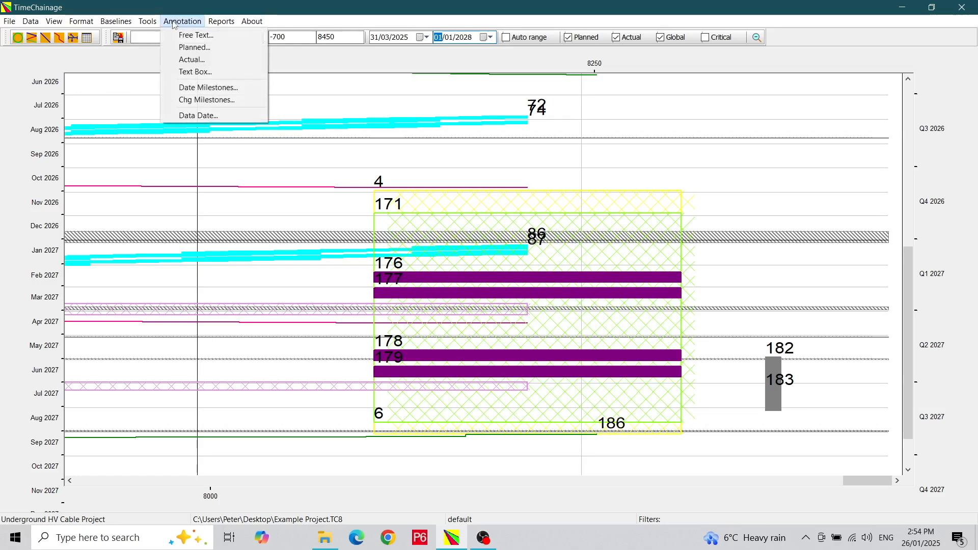
pyautogui.click(174, 50)
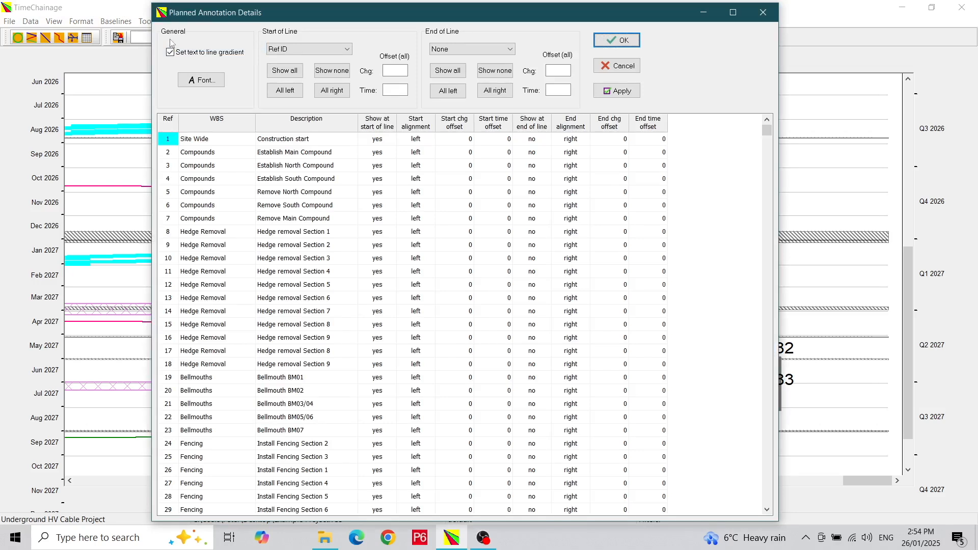
pyautogui.click(300, 49)
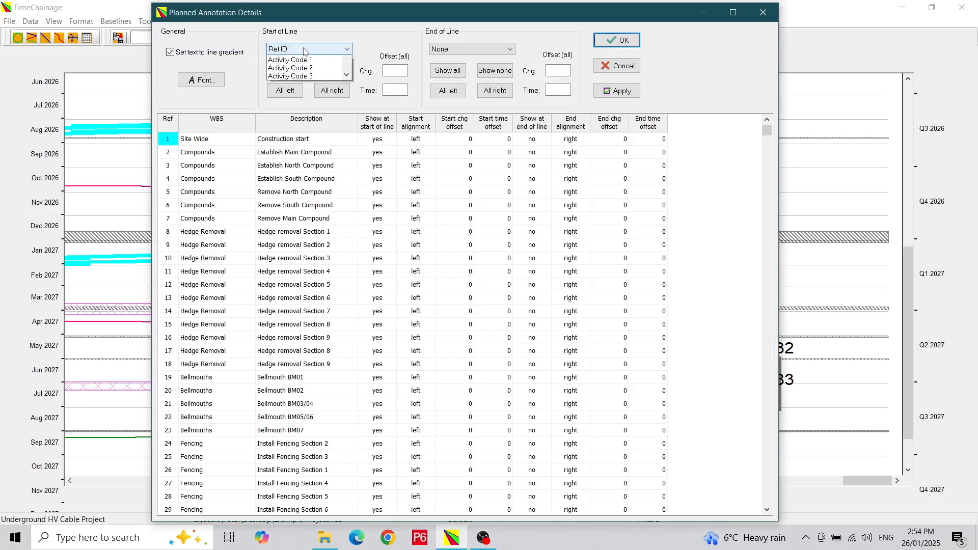
pyautogui.scroll(2, 328, 69)
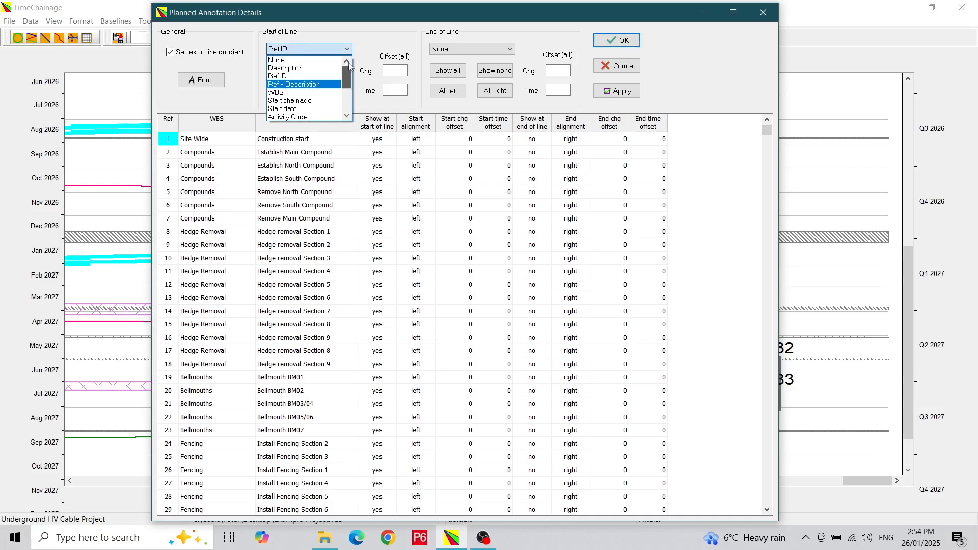
pyautogui.click(321, 68)
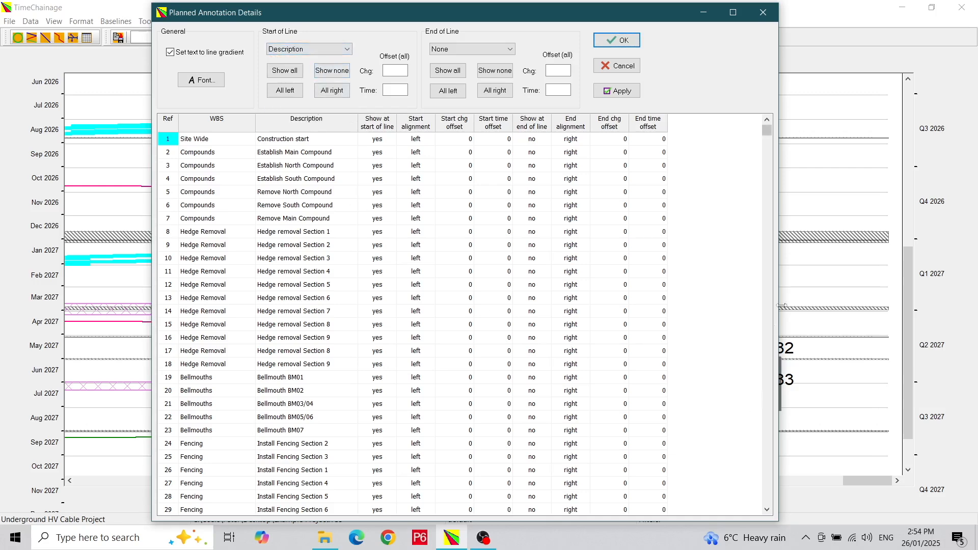
# - Set the start alignment of the four Trench SSEC-Friar Waddon Rd tasks (72, 74, 86 and 87) to right
pyautogui.moveTo(769, 133); pyautogui.dragTo(762, 278)
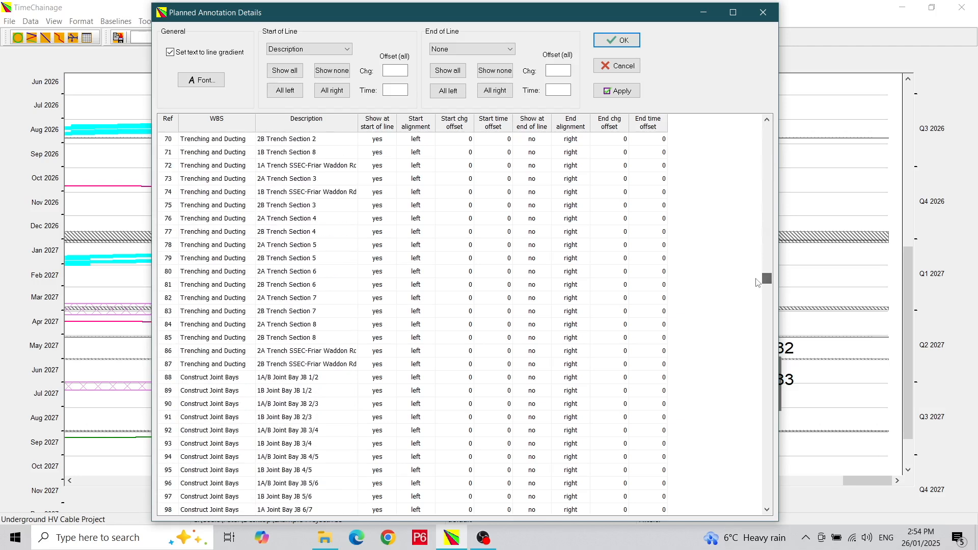
pyautogui.click(422, 168)
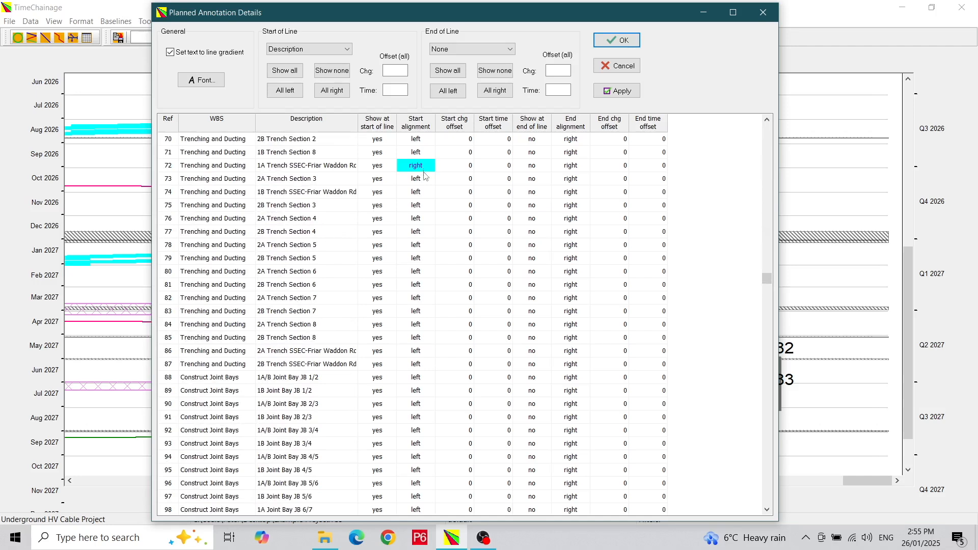
pyautogui.click(338, 166)
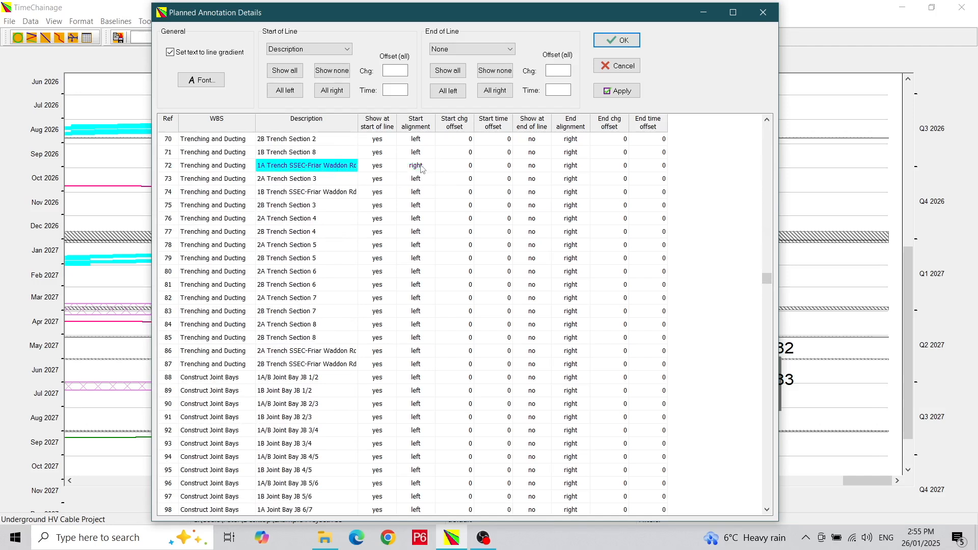
pyautogui.click(423, 168)
pyautogui.click(328, 166)
pyautogui.click(423, 167)
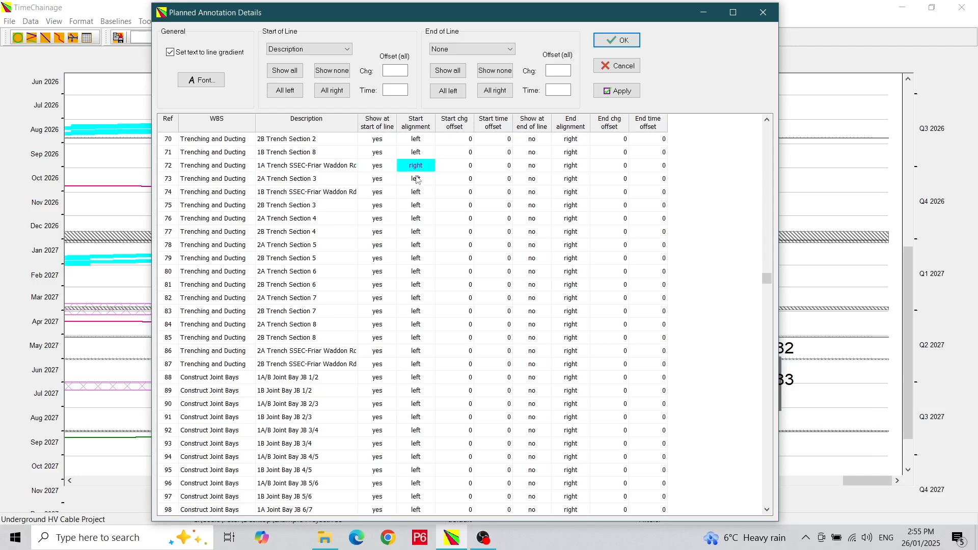
pyautogui.click(422, 192)
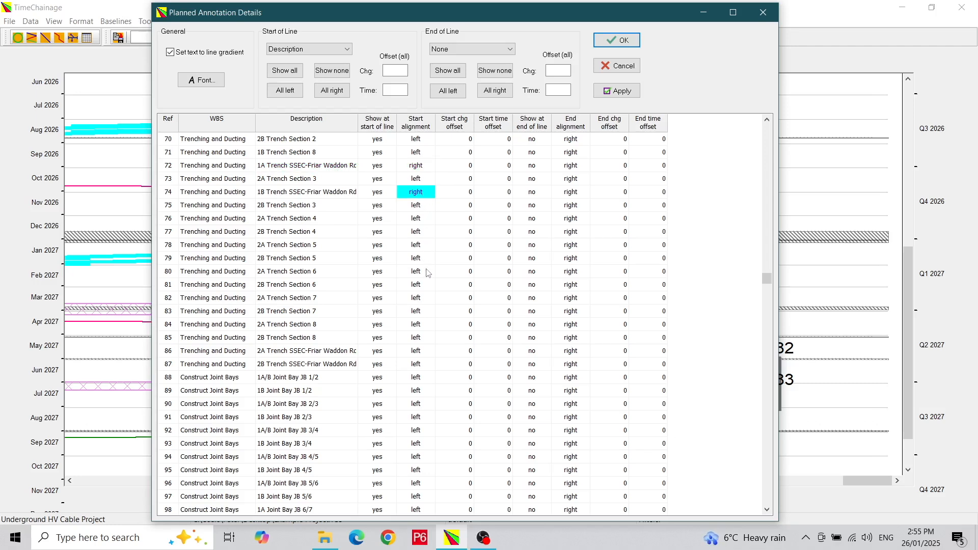
pyautogui.click(427, 351)
pyautogui.click(424, 365)
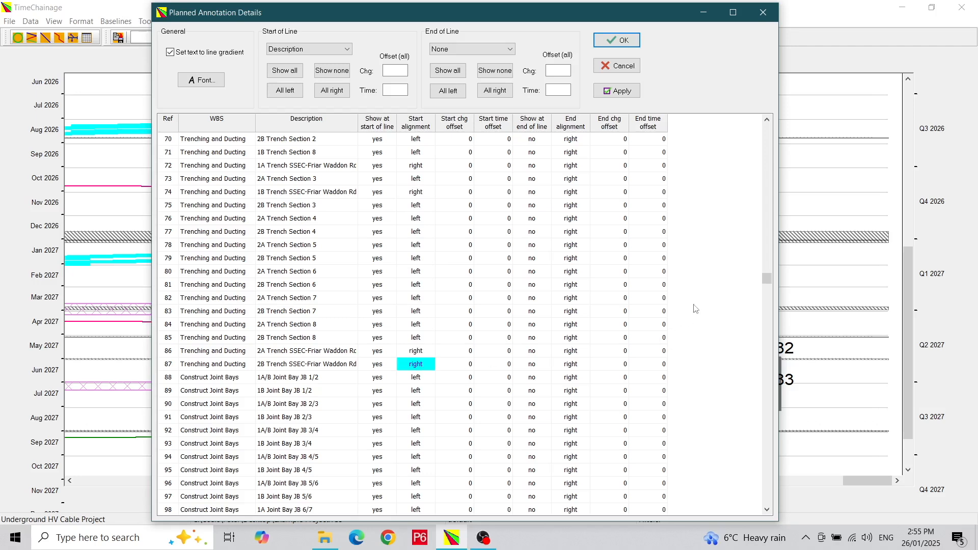
# - Right-align the start annotations of tasks 182, 183 and 186, and accept the planned annotation details
pyautogui.moveTo(766, 279); pyautogui.dragTo(776, 496)
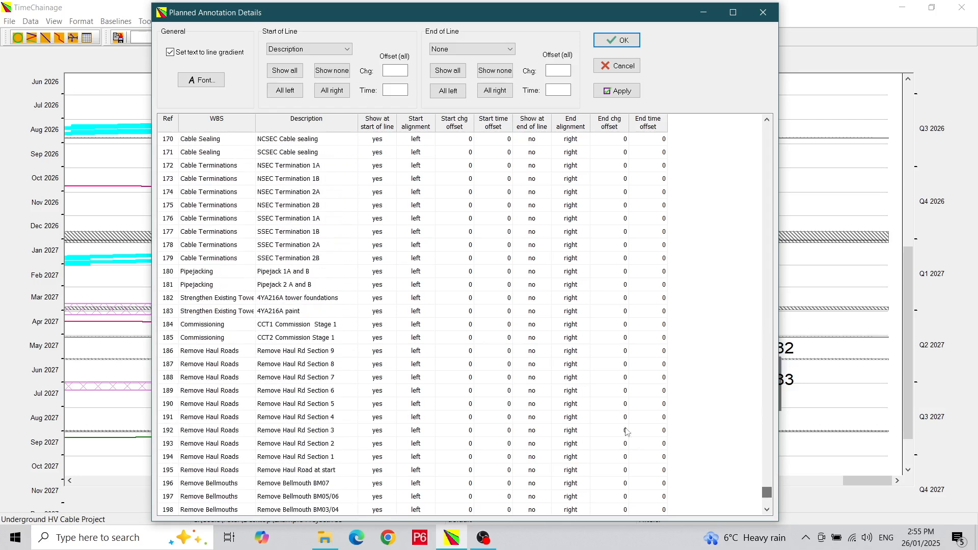
pyautogui.click(422, 299)
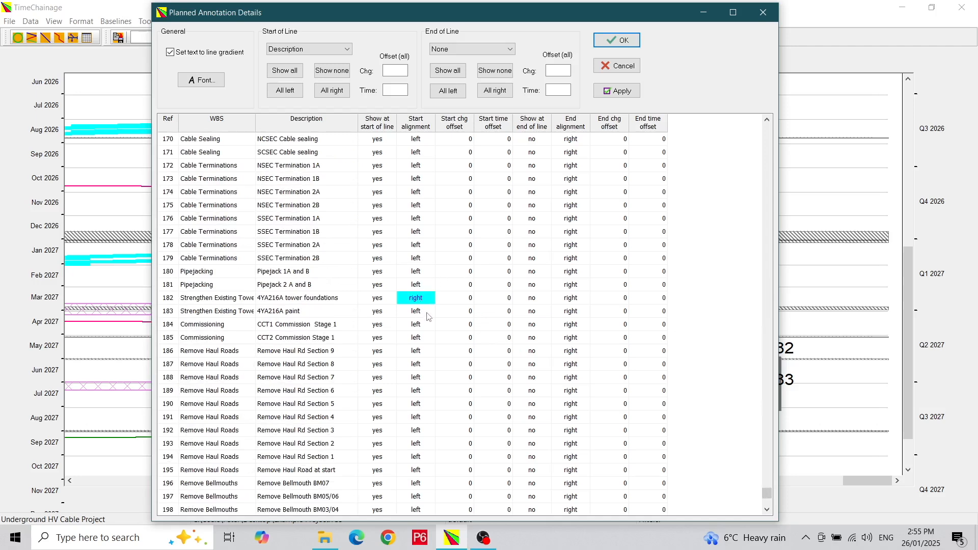
pyautogui.click(427, 312)
pyautogui.click(429, 354)
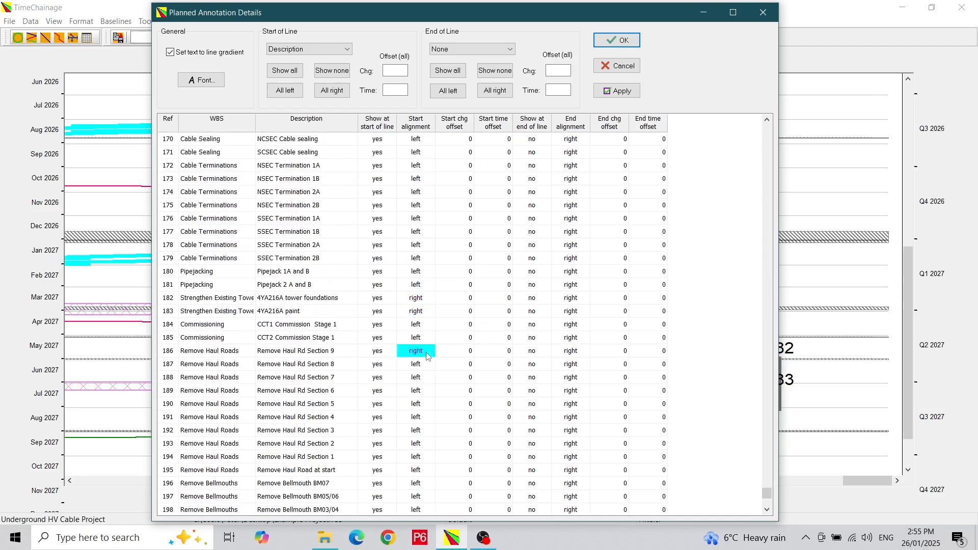
pyautogui.click(623, 40)
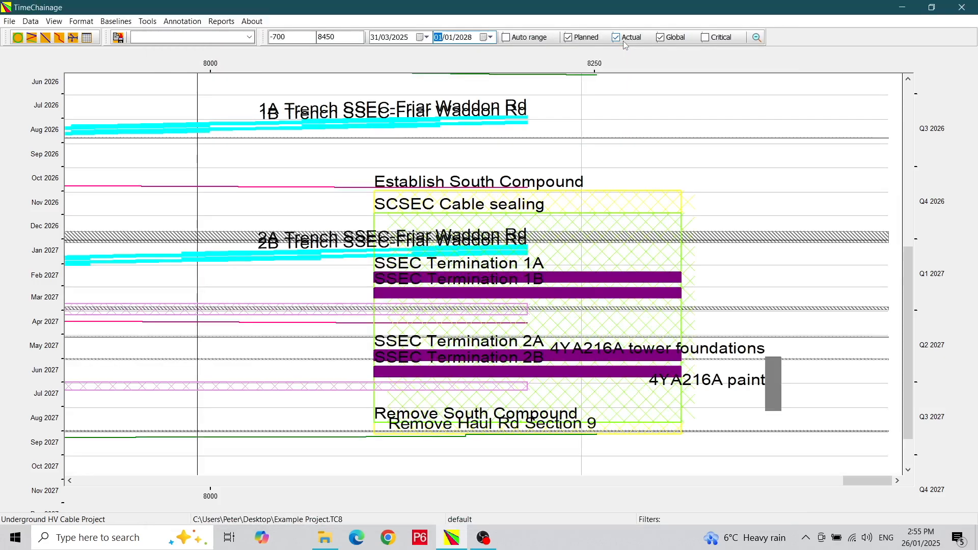
# - Preview the chart's print layout to examine how the description annotations fit, and close the preview
pyautogui.click(3, 23)
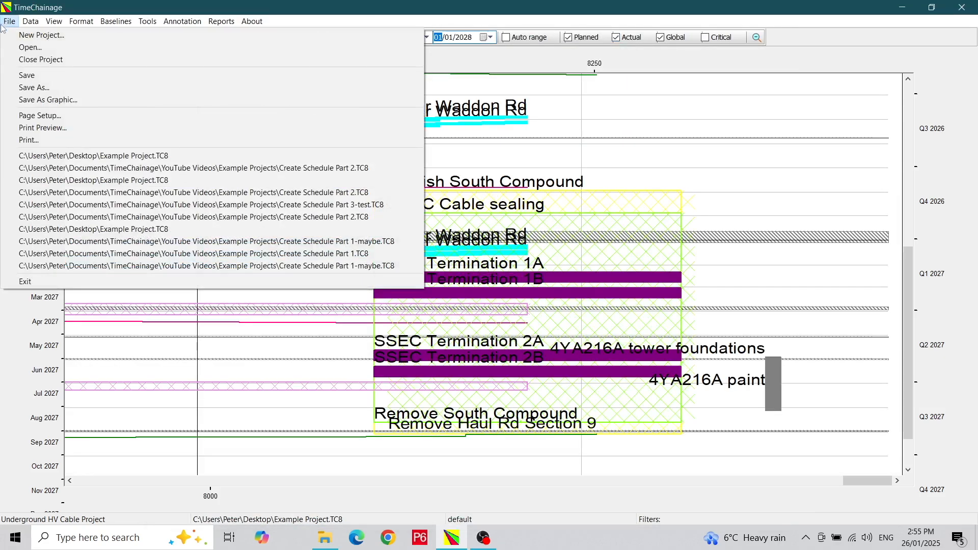
pyautogui.click(23, 128)
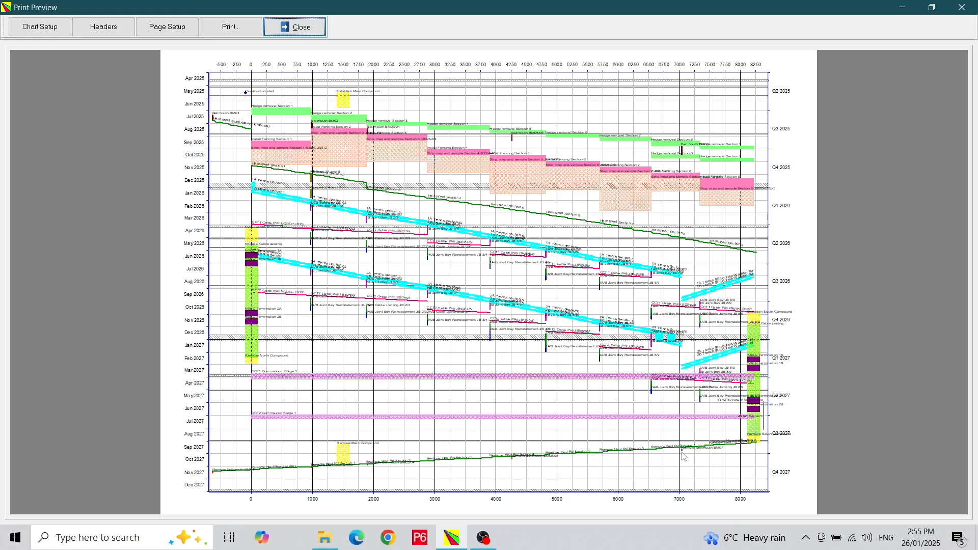
pyautogui.click(307, 28)
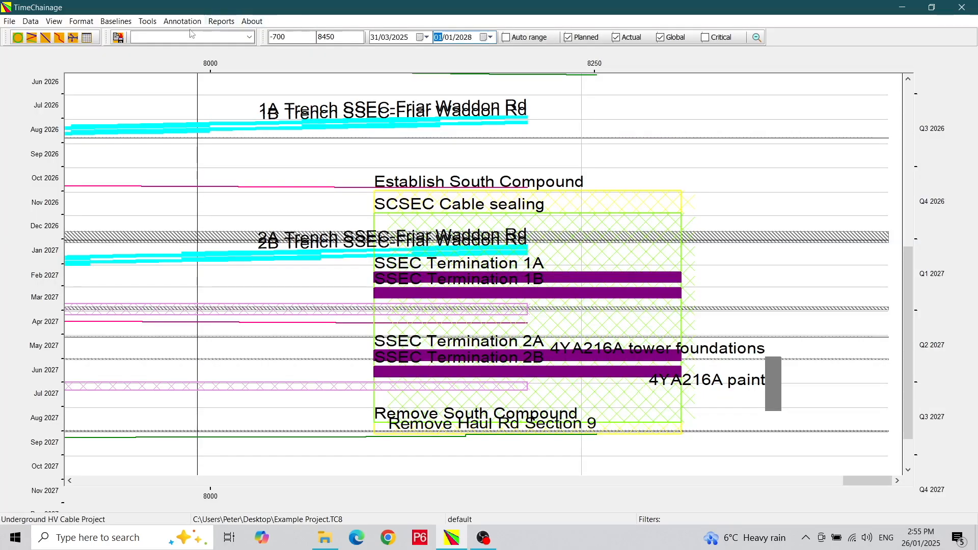
# - Set the start time offset of the five Remove Bellmouth annotations (tasks 196 to 200) to 14 and accept the details
pyautogui.click(757, 39)
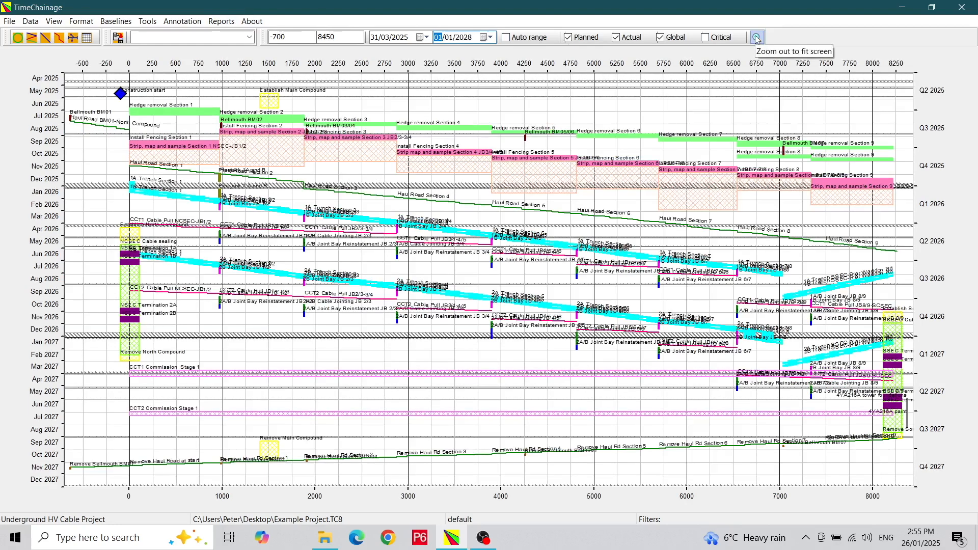
pyautogui.moveTo(71, 431); pyautogui.dragTo(858, 474)
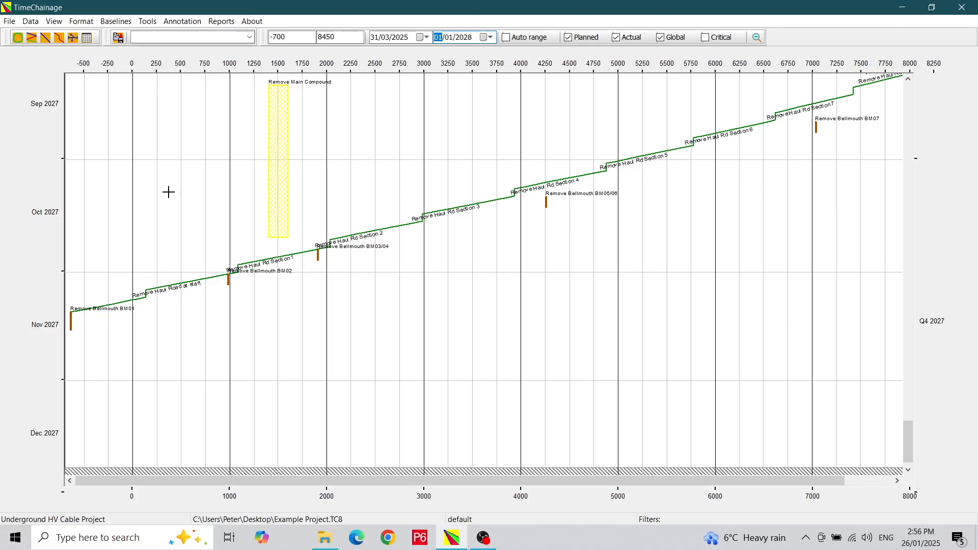
pyautogui.click(182, 22)
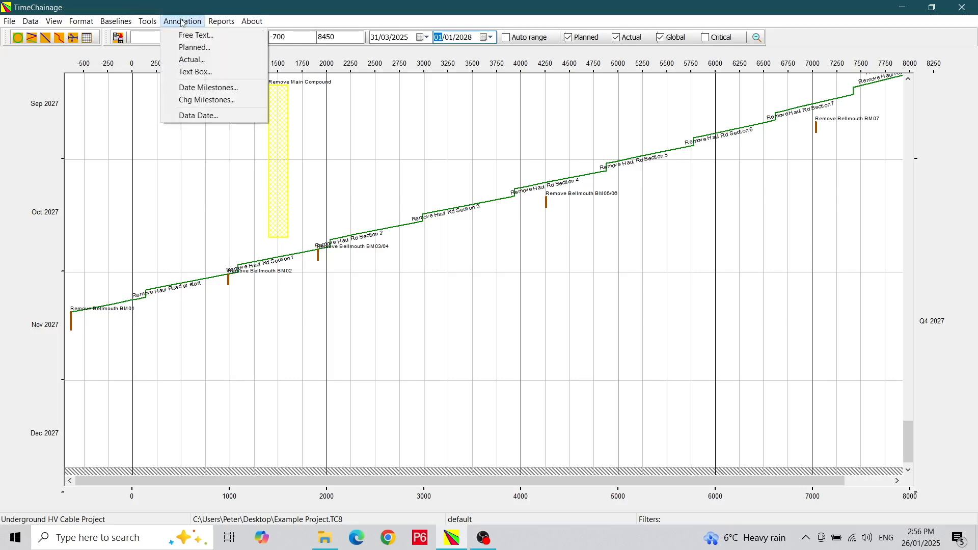
pyautogui.click(194, 48)
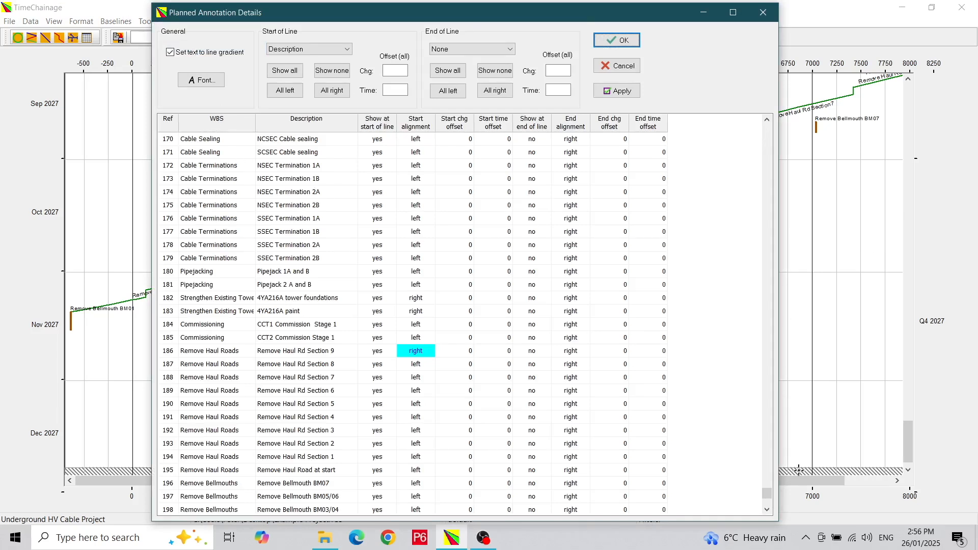
pyautogui.scroll(-1, 770, 491)
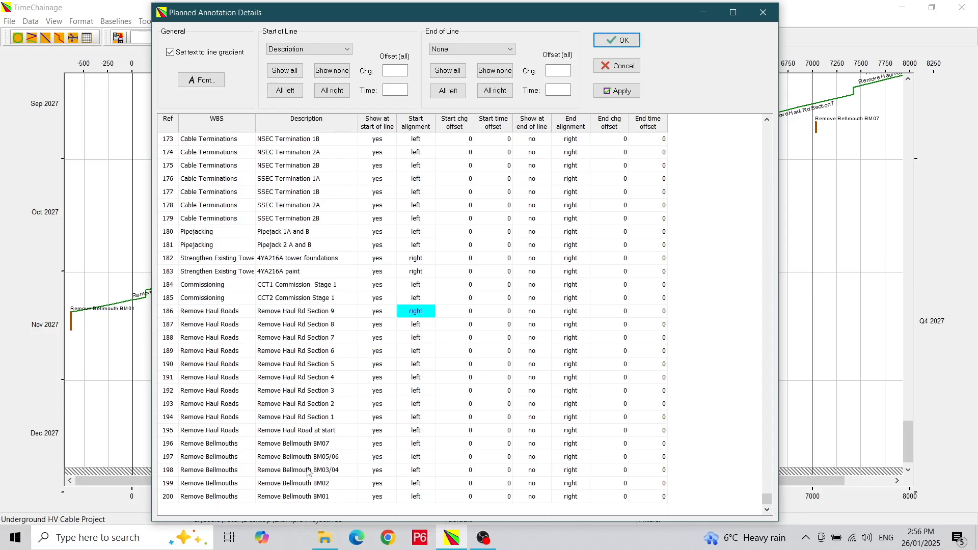
pyautogui.click(503, 445)
pyautogui.write('14')
pyautogui.press('Return')
pyautogui.write('14')
pyautogui.press('Return')
pyautogui.write('14')
pyautogui.press('Return')
pyautogui.write('14')
pyautogui.press('Return')
pyautogui.write('1')
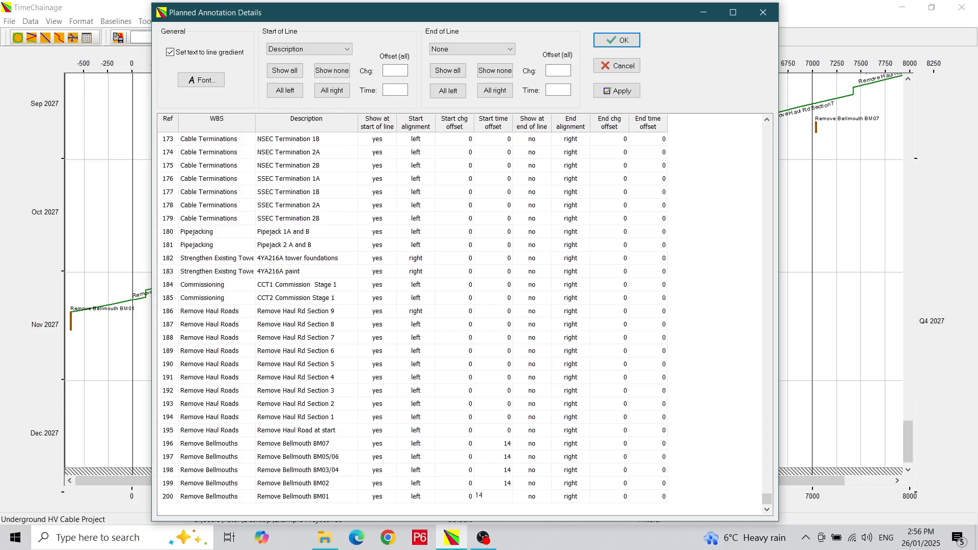
pyautogui.click(615, 46)
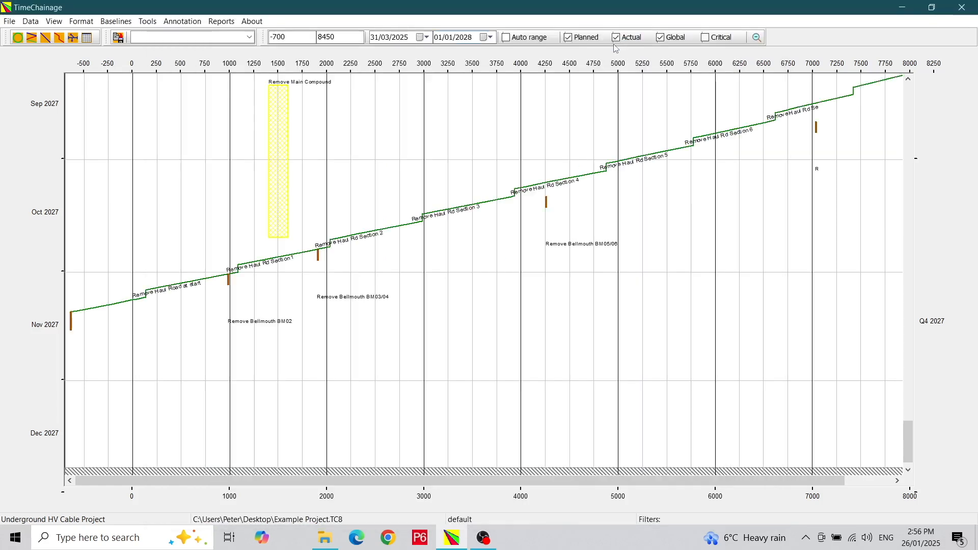
# - From the print preview, open the header settings and set the version box to 4 rows
pyautogui.click(9, 23)
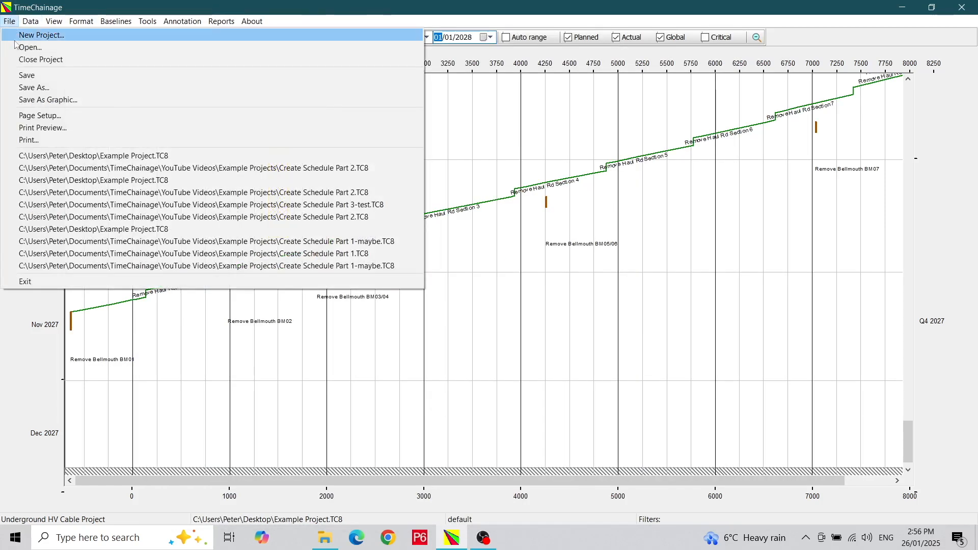
pyautogui.click(35, 126)
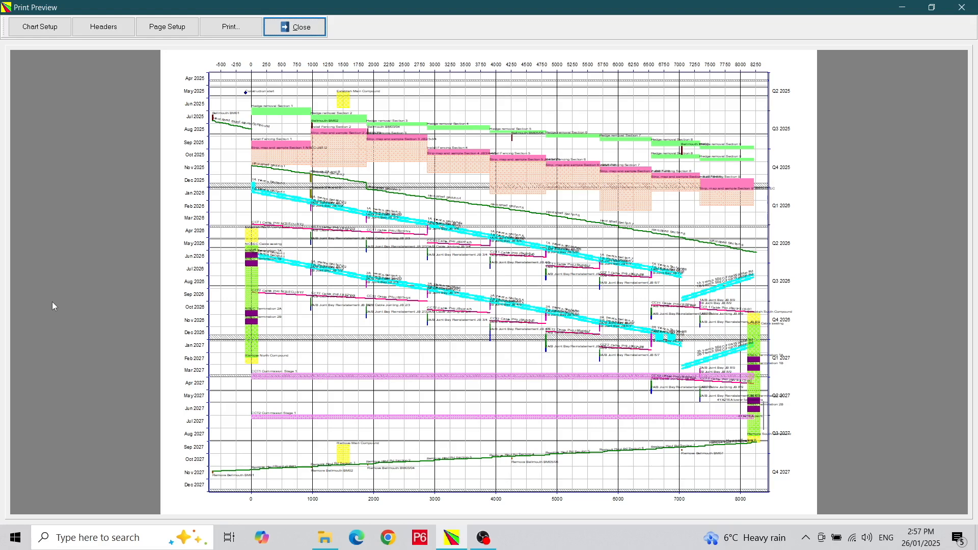
pyautogui.click(127, 37)
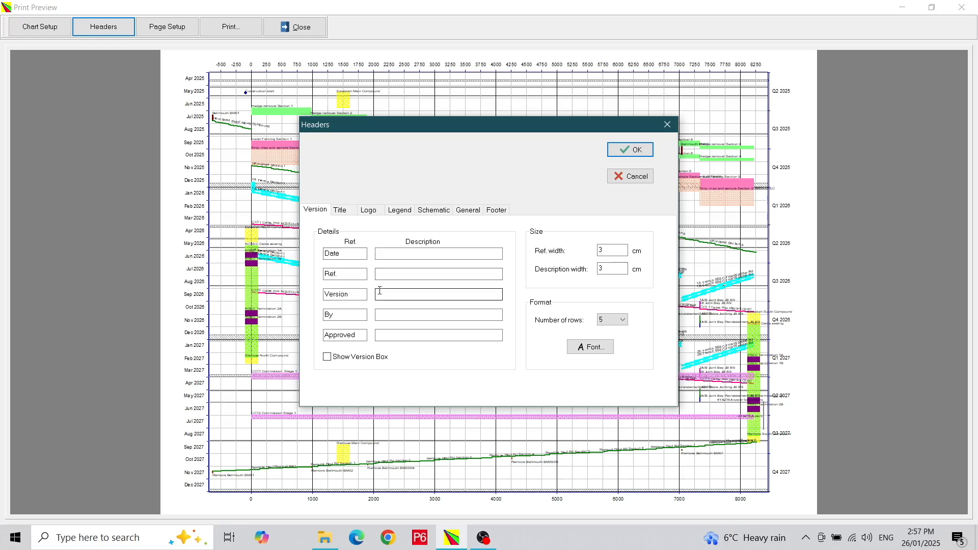
pyautogui.moveTo(344, 253); pyautogui.dragTo(312, 275)
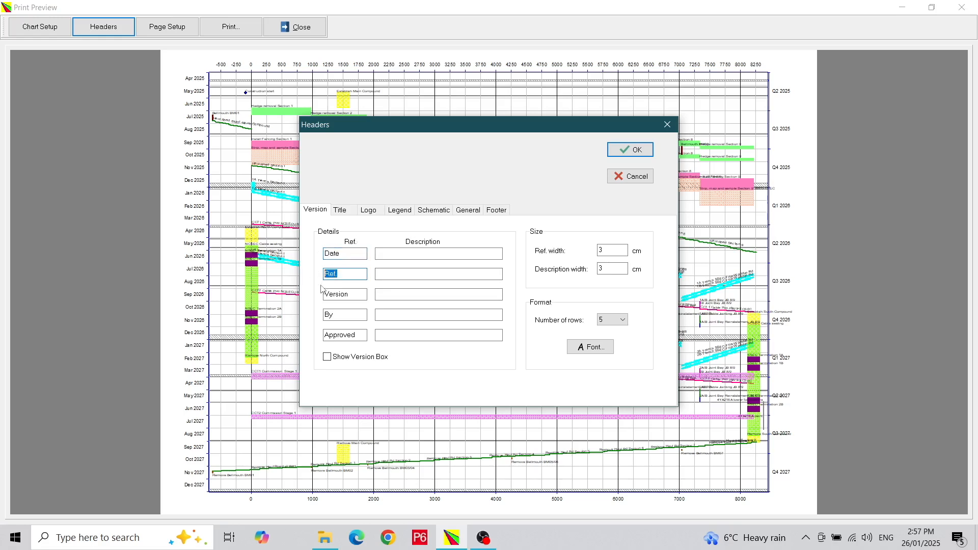
pyautogui.moveTo(362, 295); pyautogui.dragTo(310, 292)
pyautogui.click(620, 322)
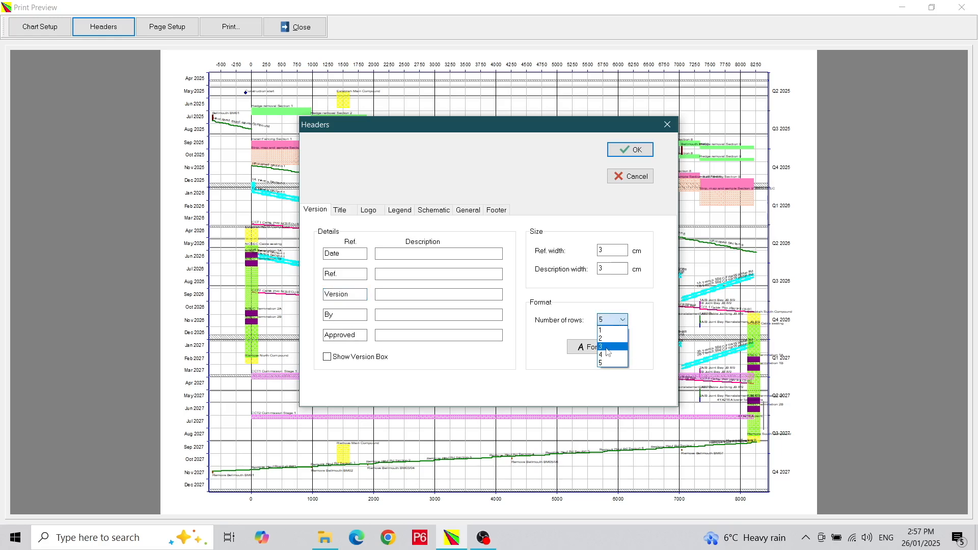
pyautogui.click(605, 355)
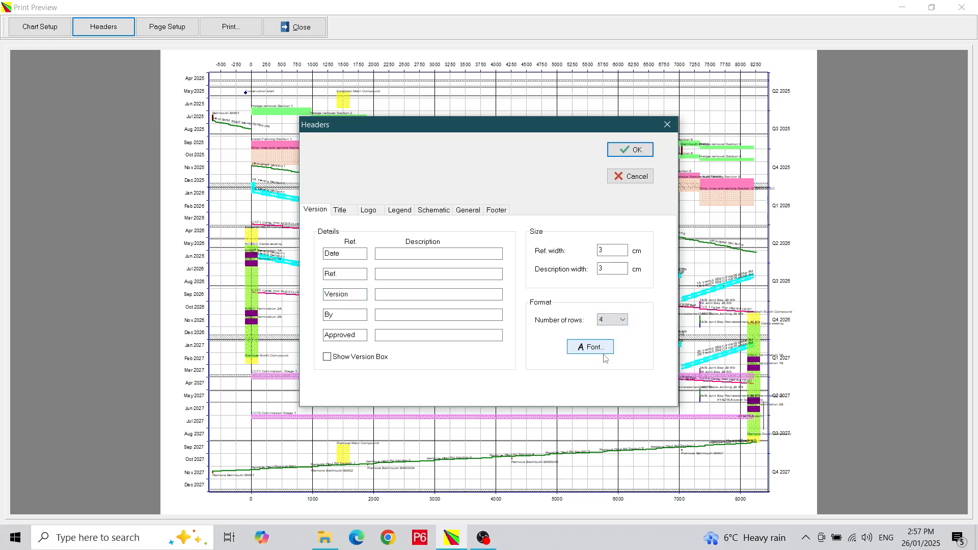
# - In the version box details, enter the date 23/01/25 and the reference TC-1
pyautogui.click(395, 253)
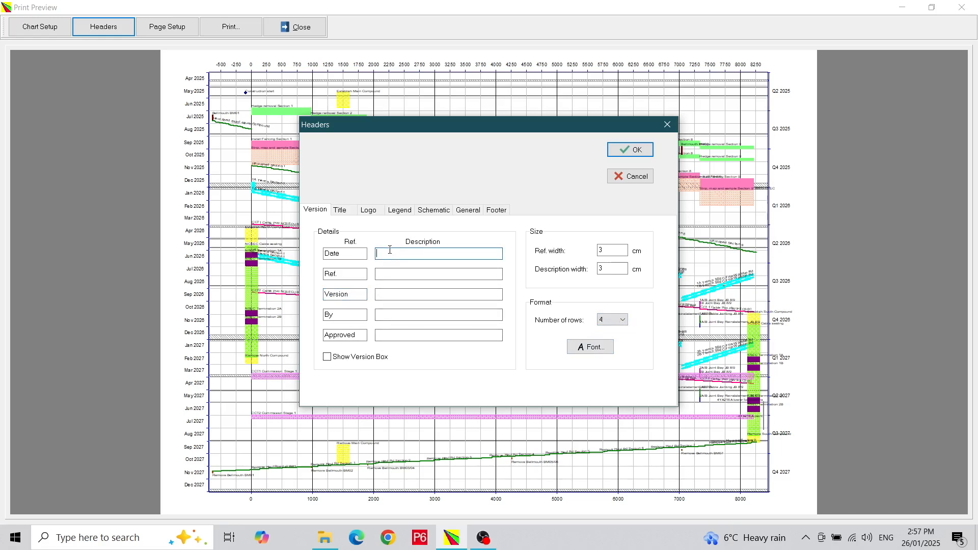
pyautogui.write('23/01/25')
pyautogui.click(393, 276)
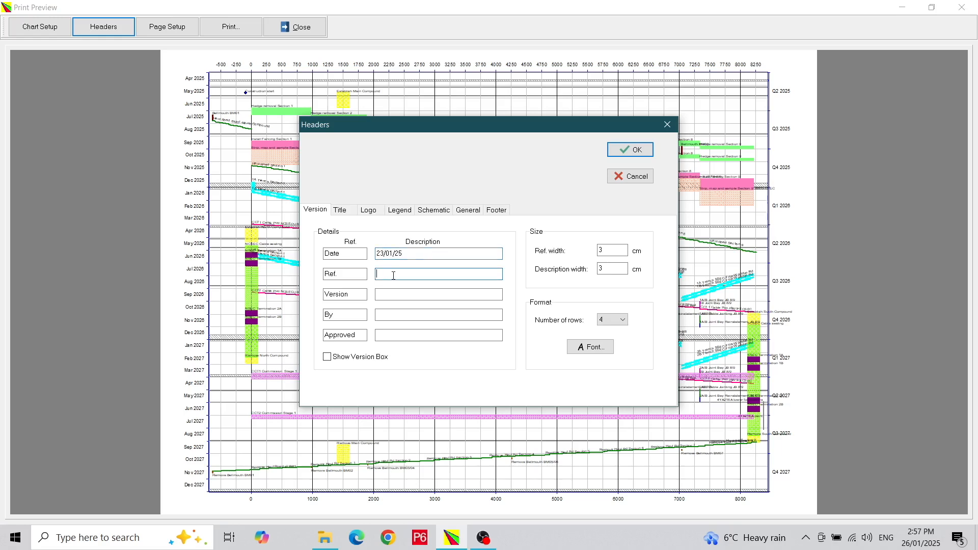
pyautogui.write('TC-1')
# - Relabel the Version row as "Prog. ver." and enter 1 as its description
pyautogui.doubleClick(350, 294)
pyautogui.write('Prog. ver.')
pyautogui.click(401, 296)
pyautogui.write('1')
pyautogui.click(399, 312)
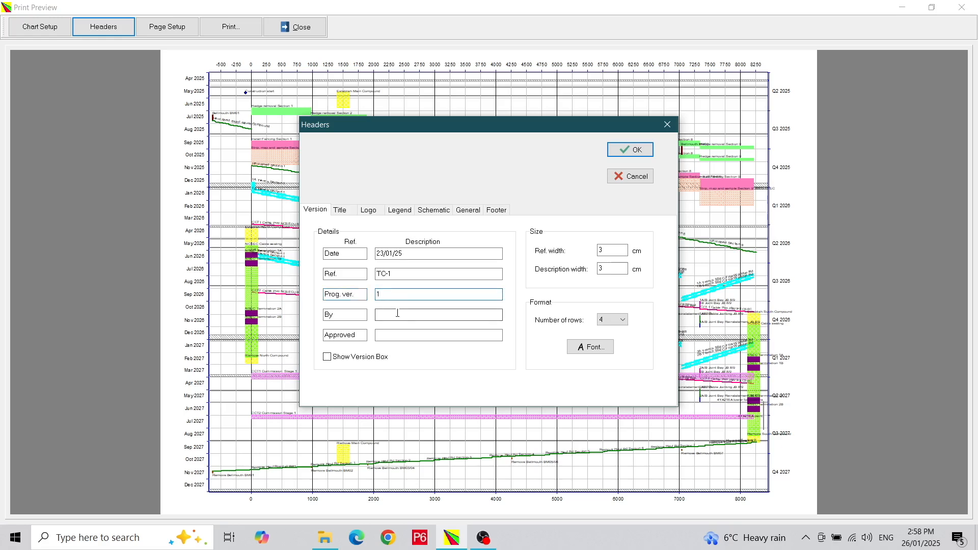
# - Enter the author's full name in the version box's By row and turn on Show Version Box
pyautogui.write('Peter Milto')
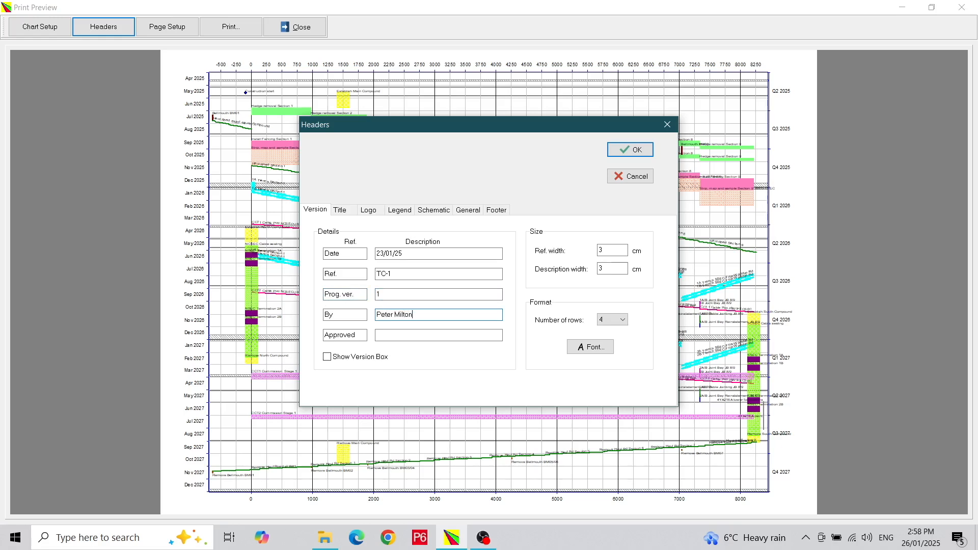
pyautogui.write('n')
# - Set the three header title lines to "TimeChainage Tutorial", "Underground HV Cable Project" and "Overall Plan"
pyautogui.click(341, 210)
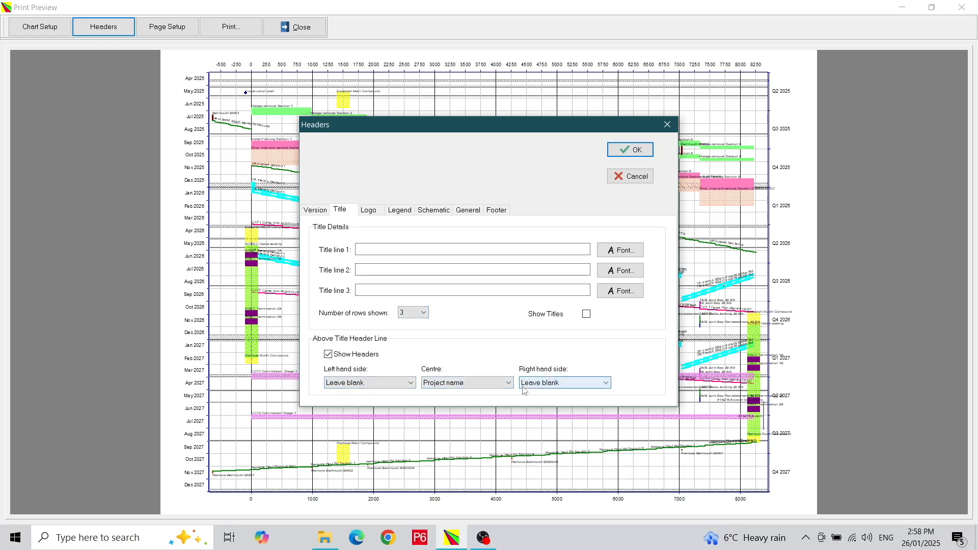
pyautogui.click(382, 250)
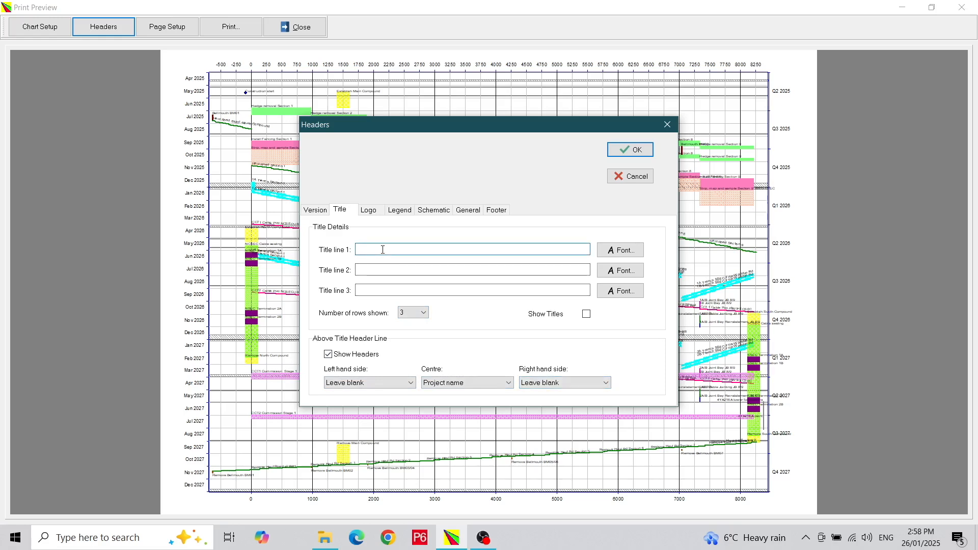
pyautogui.write('TimeChainage T')
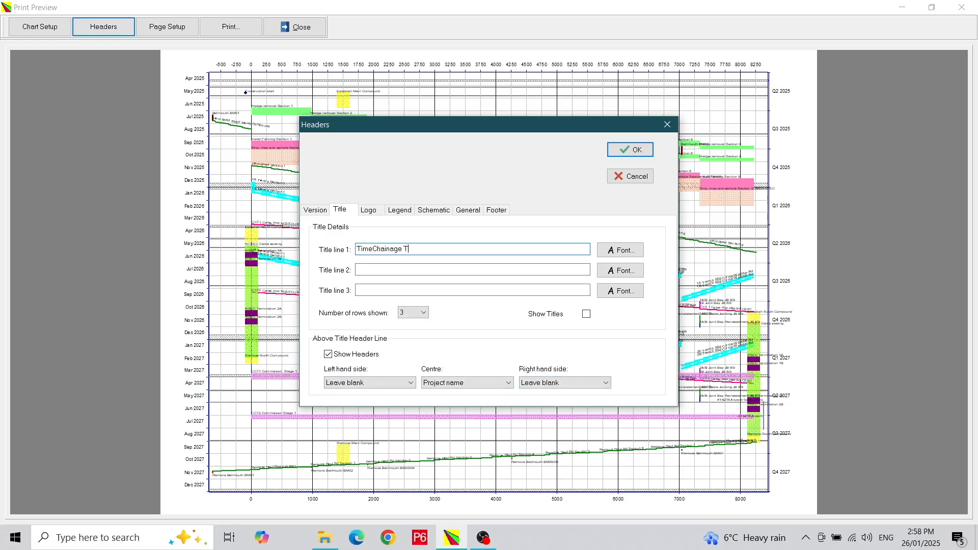
pyautogui.write('utorial')
pyautogui.click(371, 269)
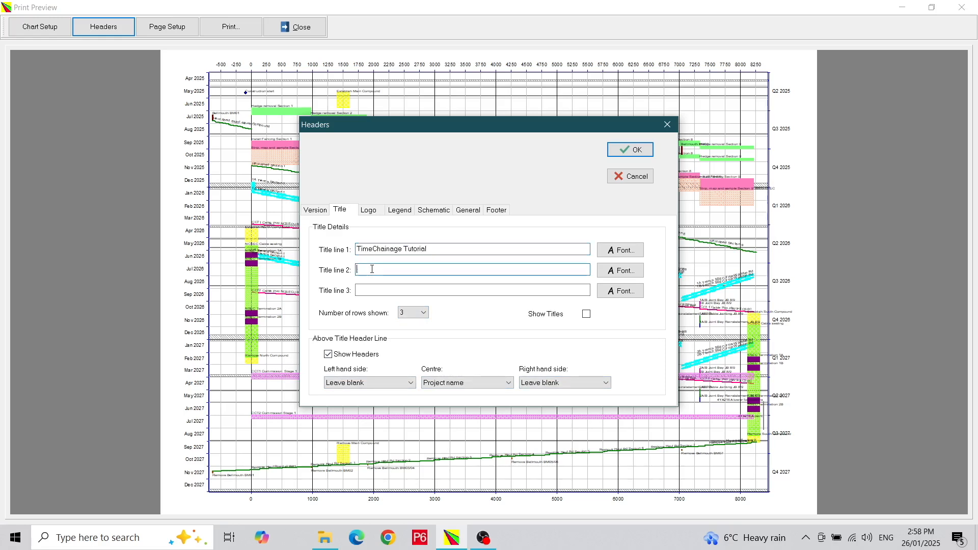
pyautogui.write('Underground HV Cable Project')
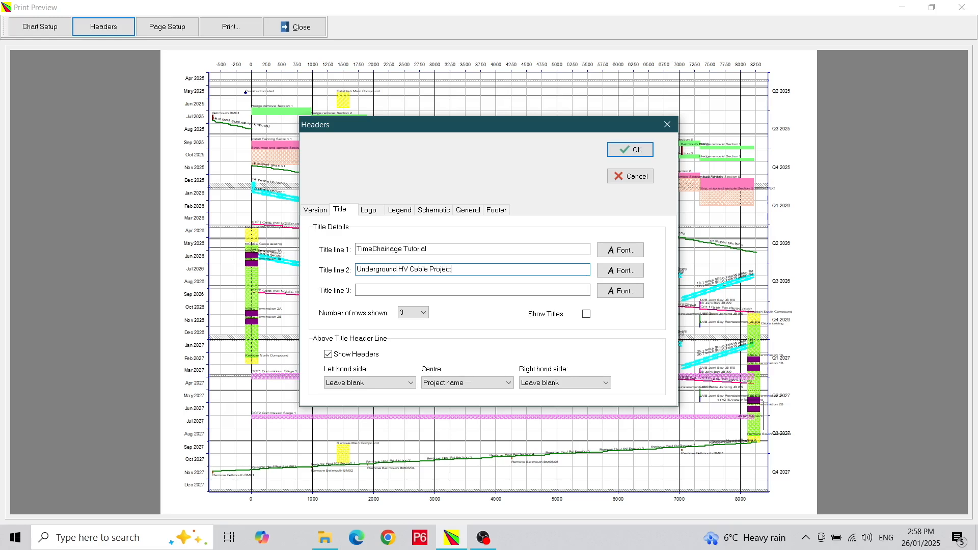
pyautogui.click(370, 288)
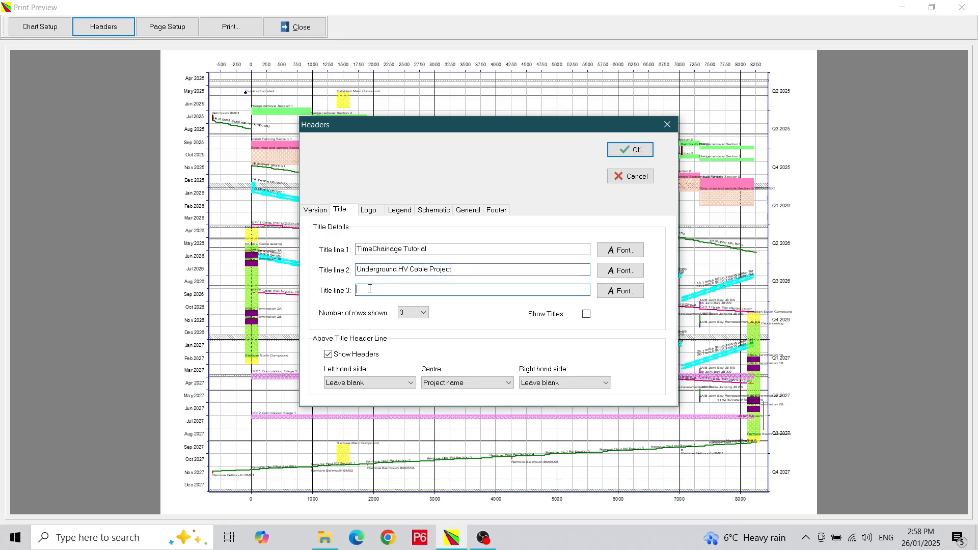
pyautogui.write('Overall Plan')
# - Set the font size of title line 3 to 14 and turn on the display of titles
pyautogui.click(621, 293)
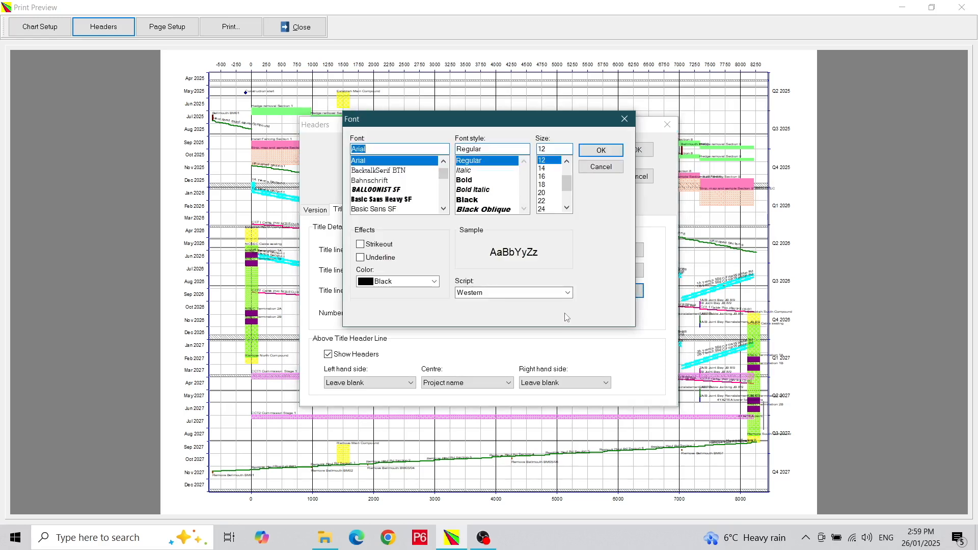
pyautogui.click(550, 169)
pyautogui.click(603, 152)
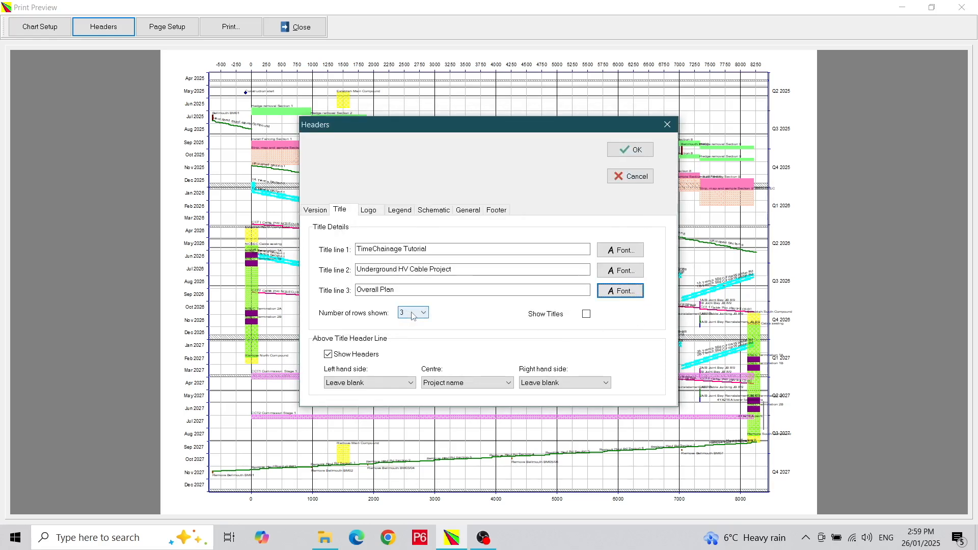
pyautogui.click(586, 314)
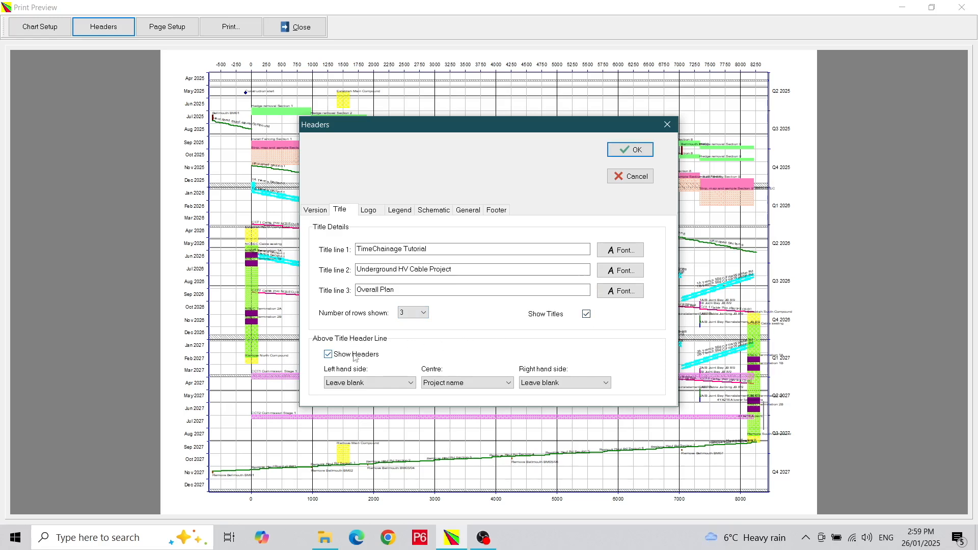
# - For the line above the title, show File name on the left, blank in the centre and Planner on the right, then accept the headers
pyautogui.click(393, 386)
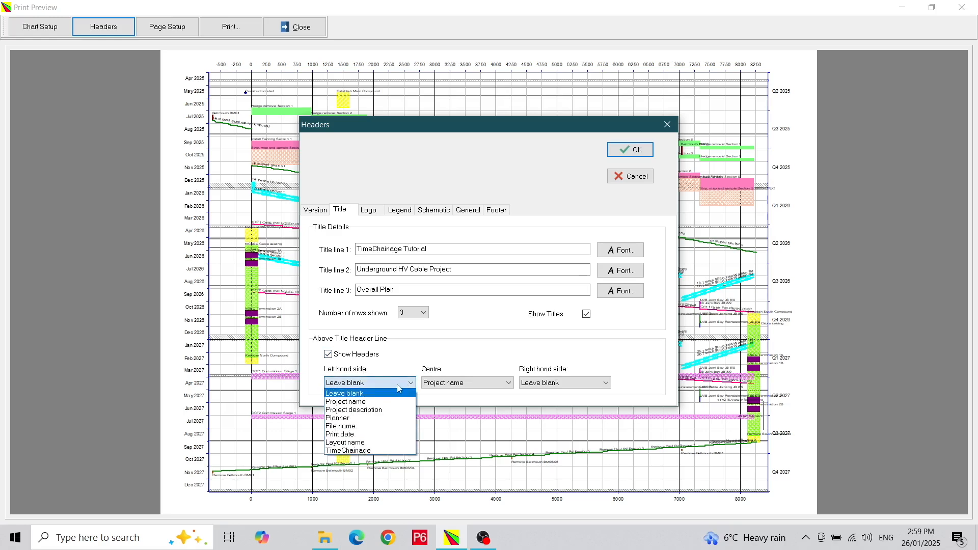
pyautogui.click(359, 425)
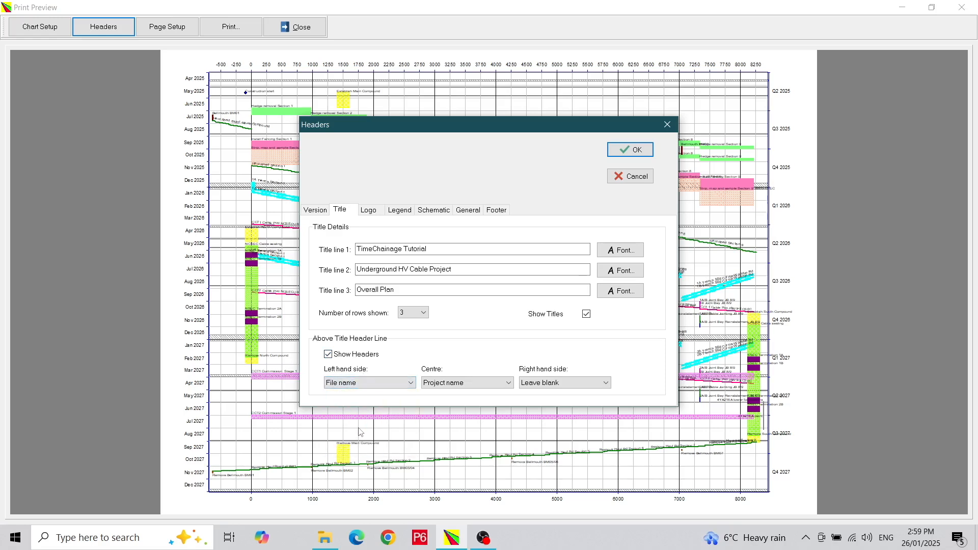
pyautogui.click(509, 386)
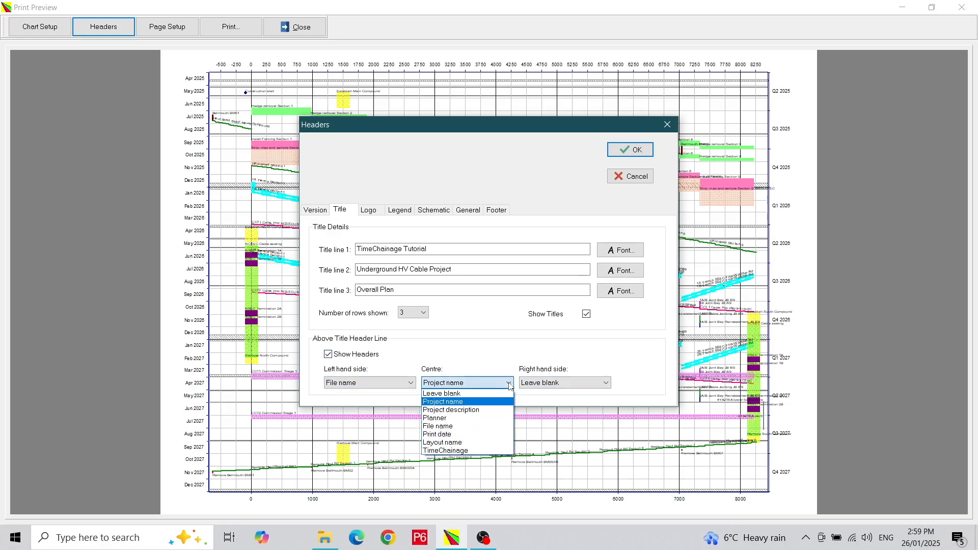
pyautogui.click(495, 396)
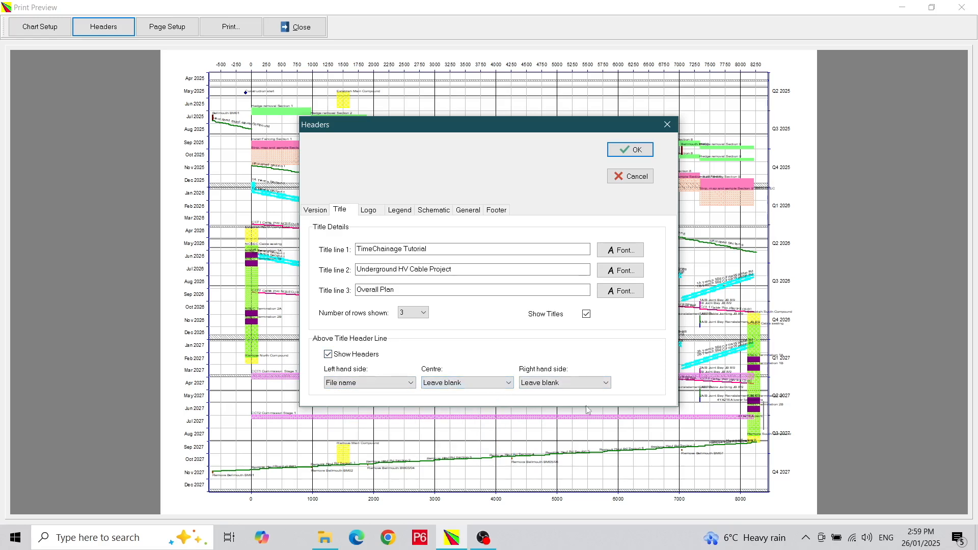
pyautogui.click(593, 384)
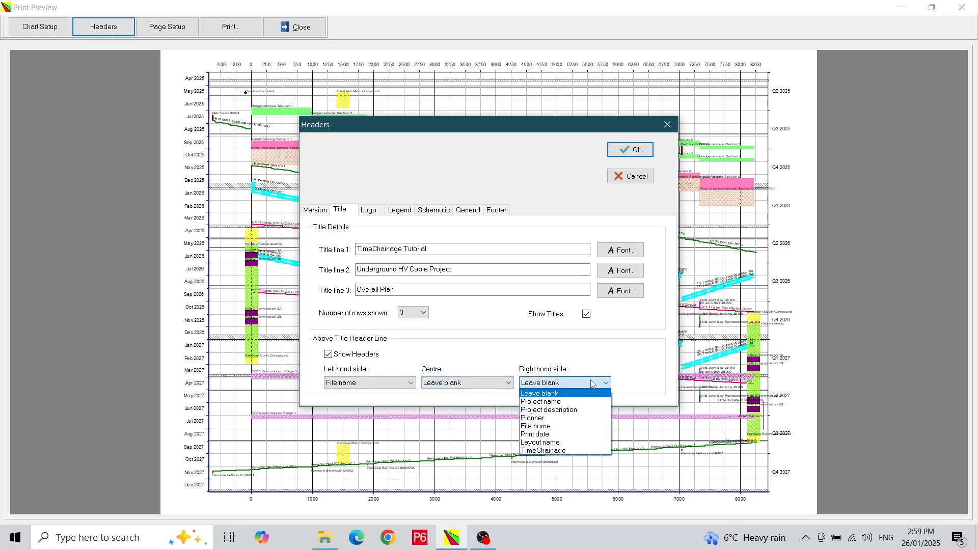
pyautogui.click(551, 420)
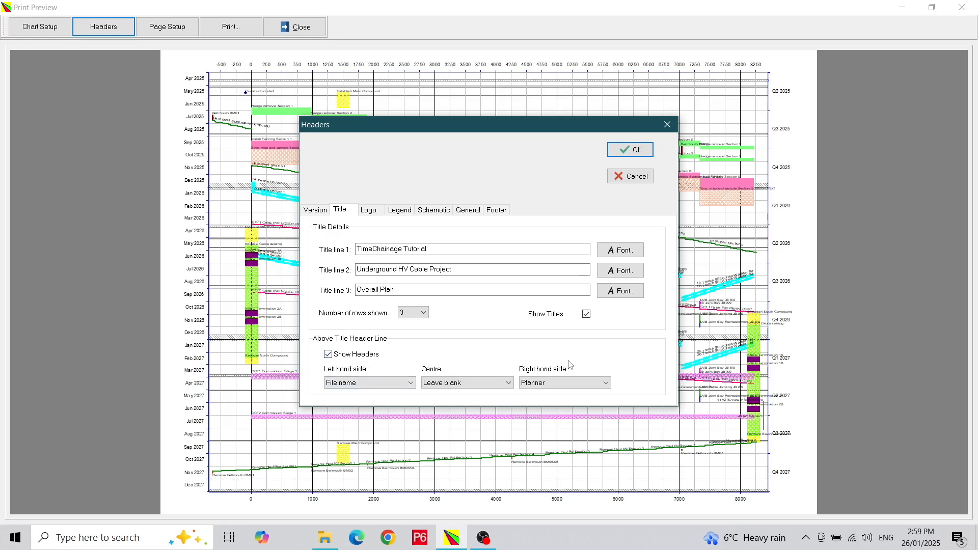
pyautogui.click(626, 151)
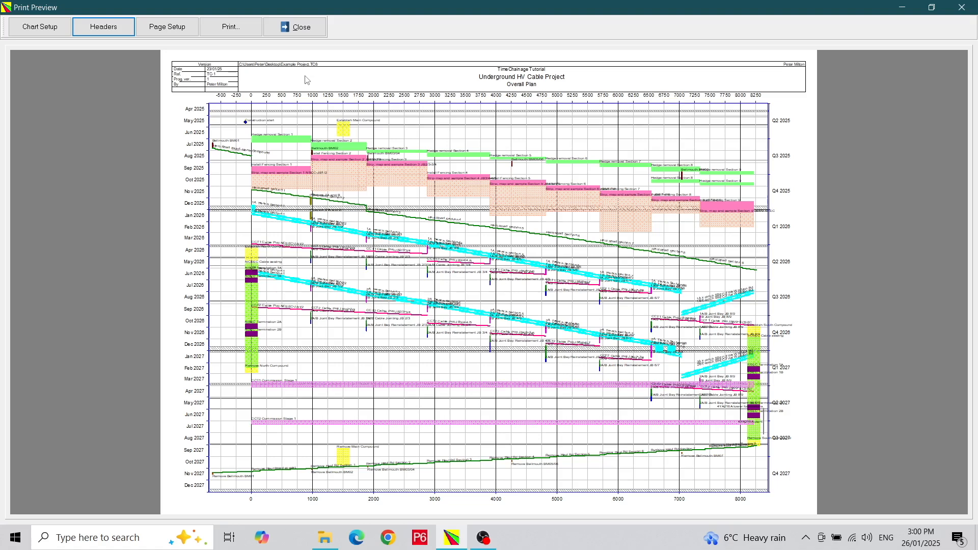
# - In the header settings, show the legend on the right side of the chart with a box width of 5.5 cm
pyautogui.click(116, 28)
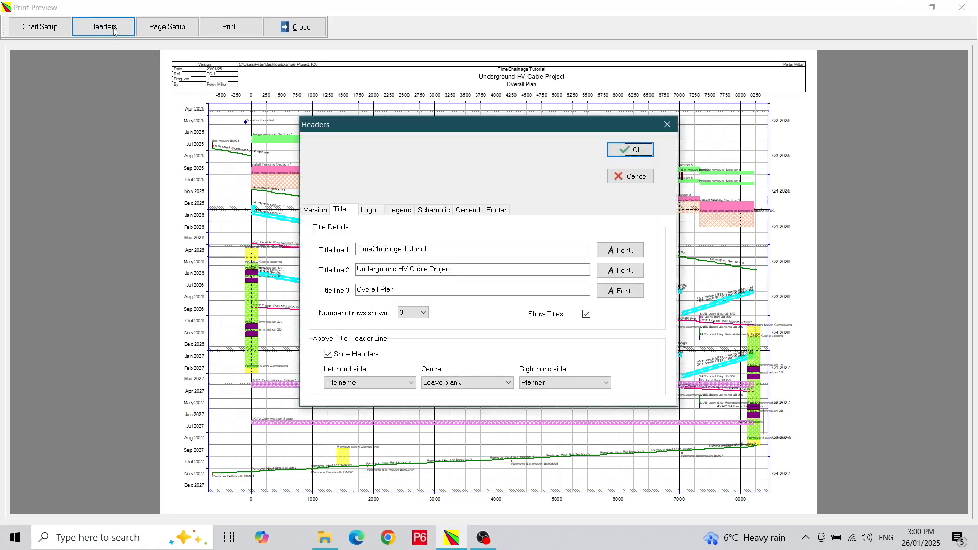
pyautogui.click(405, 213)
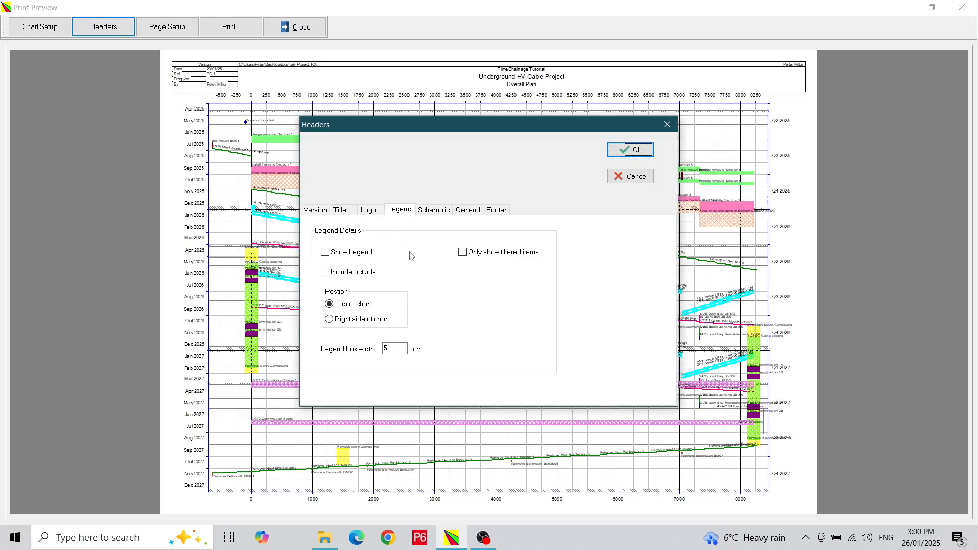
pyautogui.click(325, 252)
pyautogui.click(329, 320)
pyautogui.doubleClick(401, 349)
pyautogui.write('5.5')
# - Import "TC PMP logo.jpg" from the desktop as the header logo, turn on Show Logo and accept the headers
pyautogui.click(373, 210)
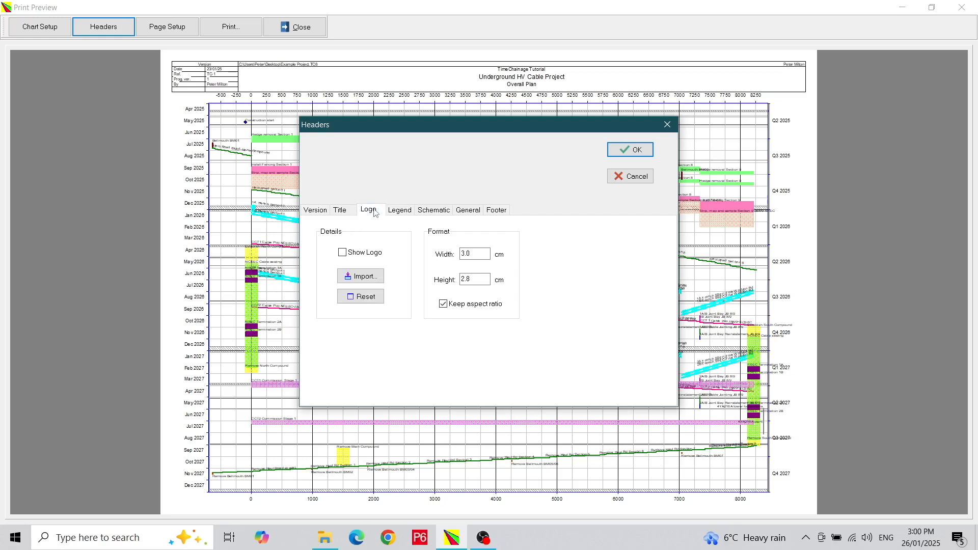
pyautogui.click(367, 279)
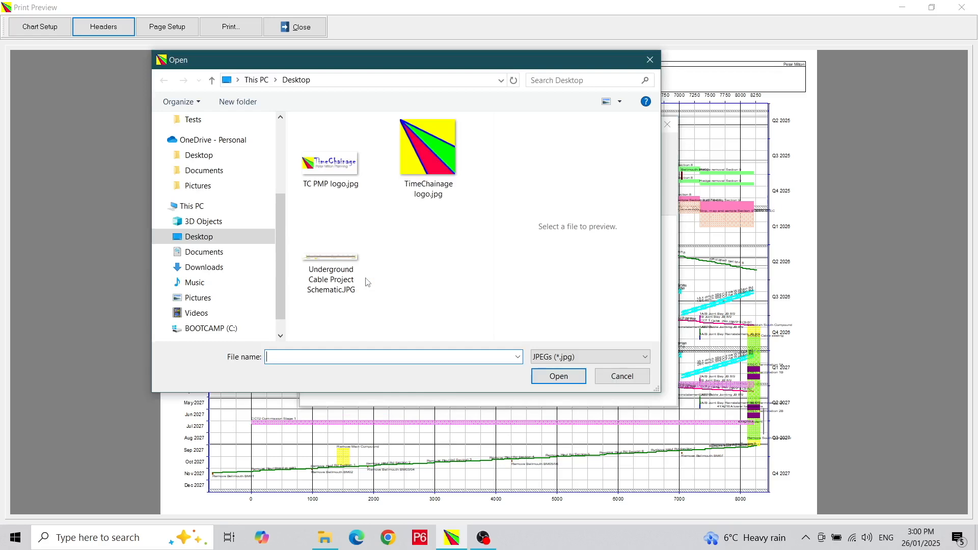
pyautogui.click(339, 166)
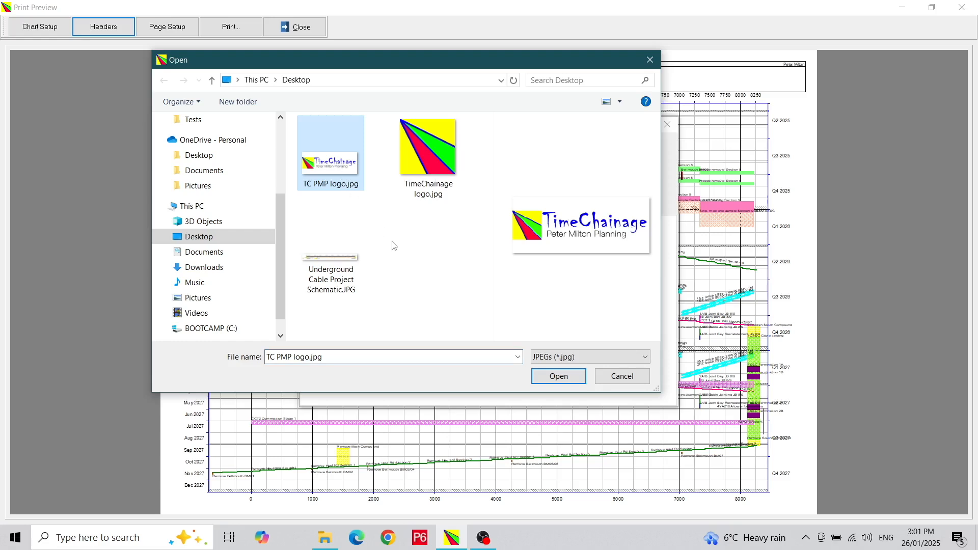
pyautogui.click(558, 376)
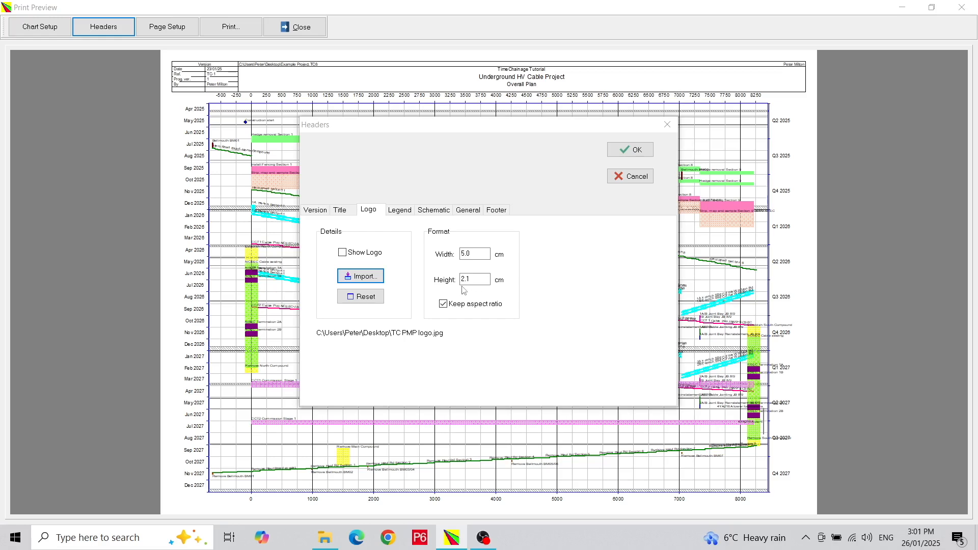
pyautogui.click(353, 253)
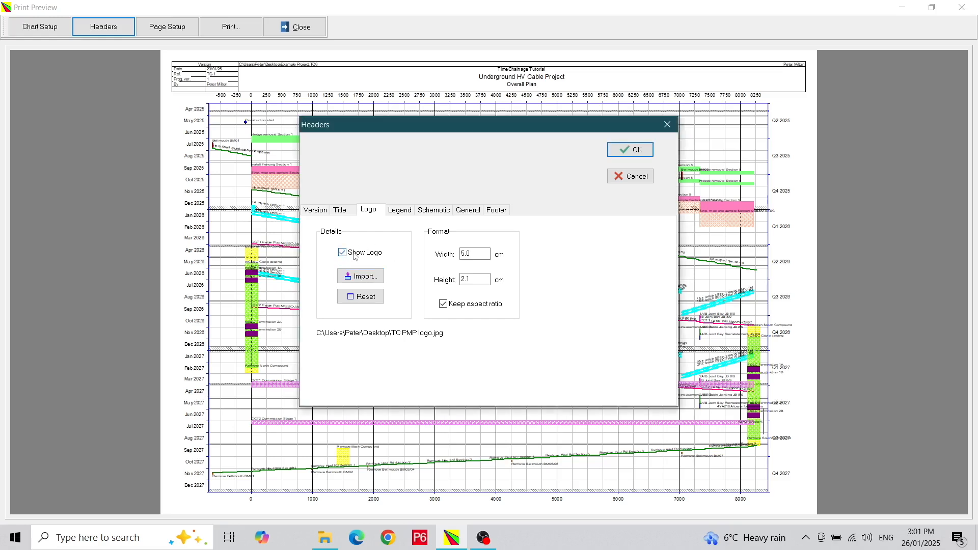
pyautogui.click(616, 150)
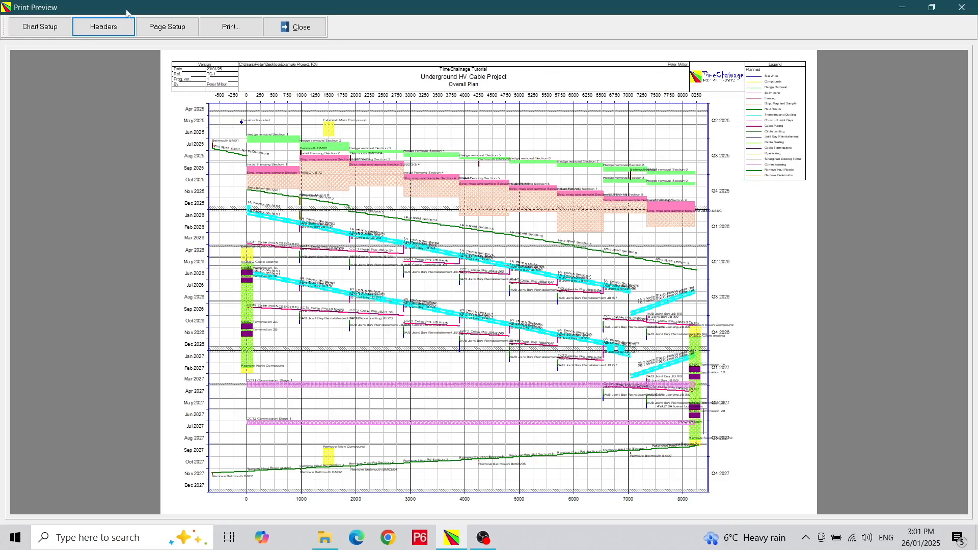
# - Reopen the header settings, show the chainage units in the footer and accept the change
pyautogui.click(102, 29)
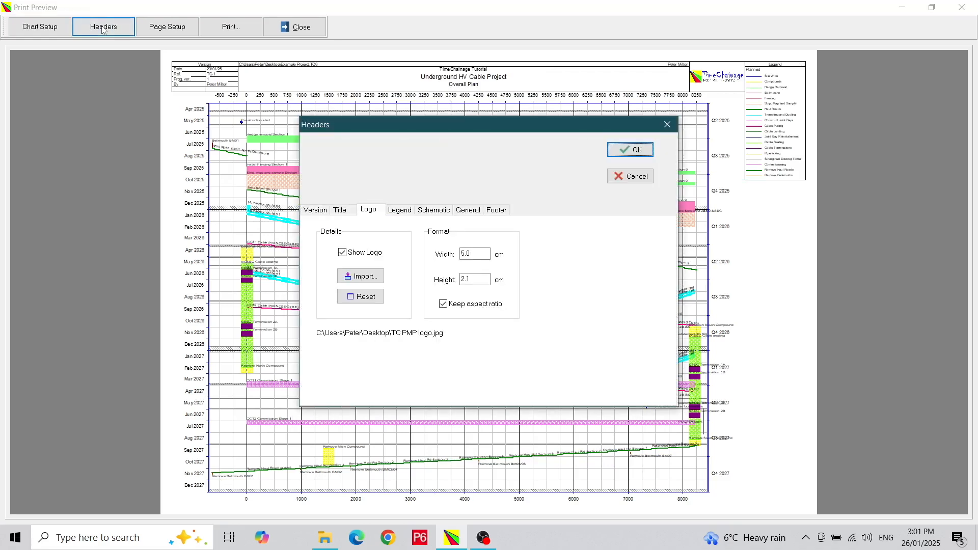
pyautogui.click(497, 211)
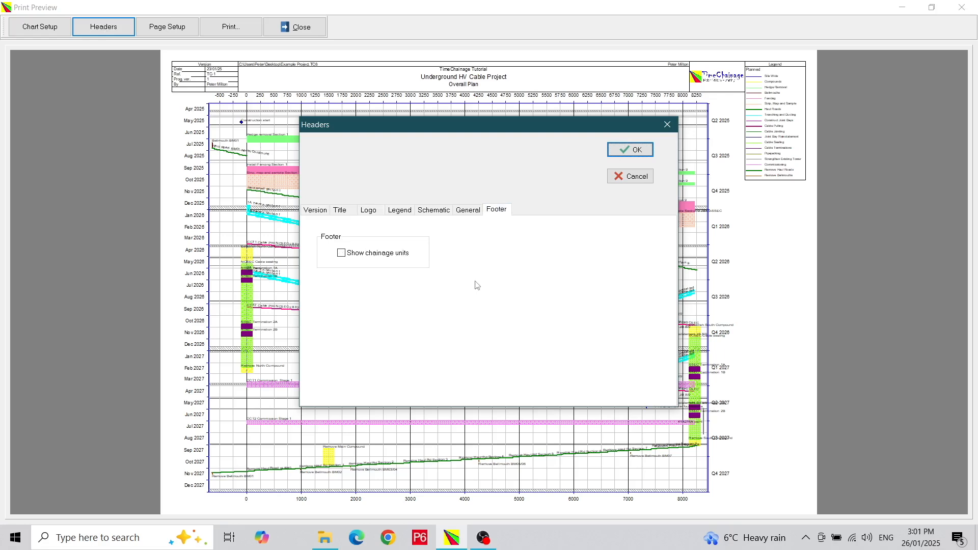
pyautogui.click(342, 255)
pyautogui.click(638, 151)
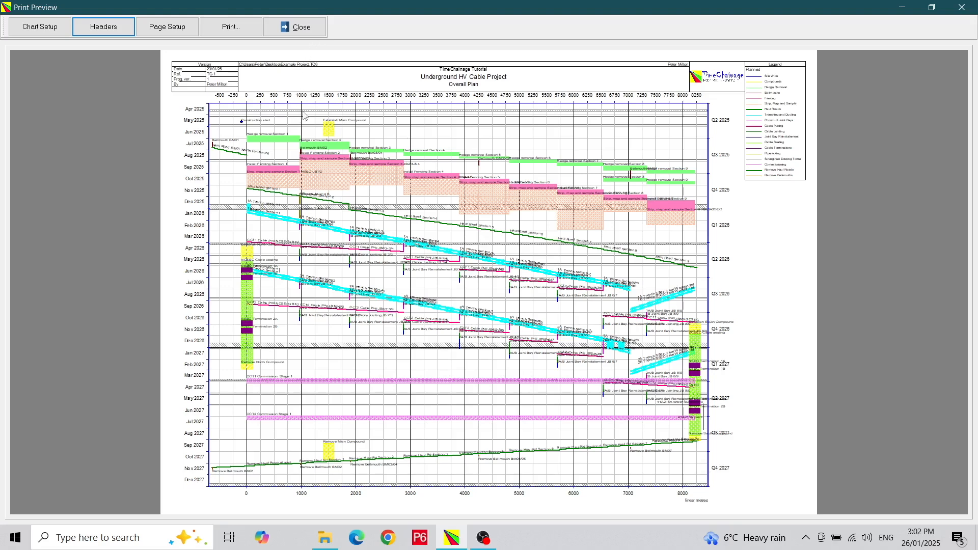
# - In the header settings, import "Underground Cable Project Schematic.JPG" as the schematic, show it and keep its aspect ratio
pyautogui.click(98, 34)
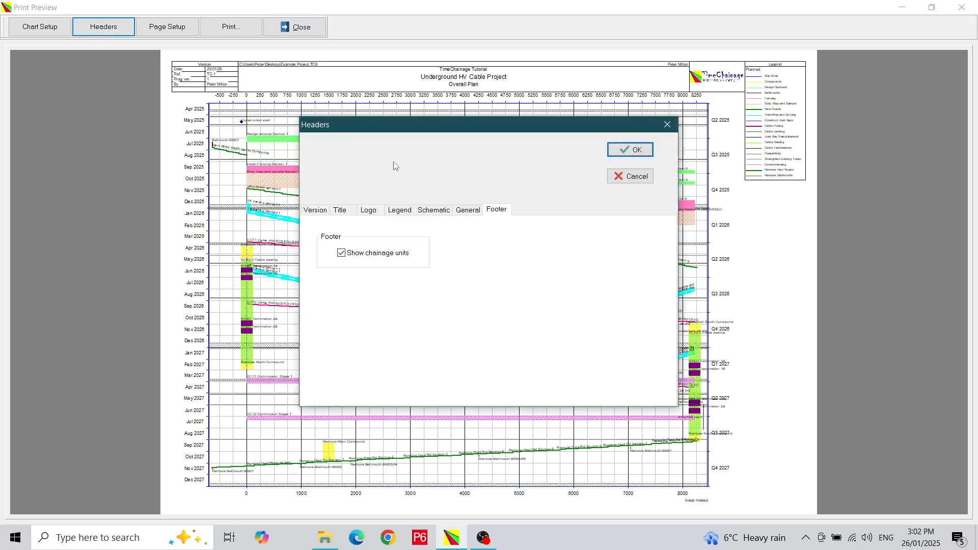
pyautogui.click(435, 211)
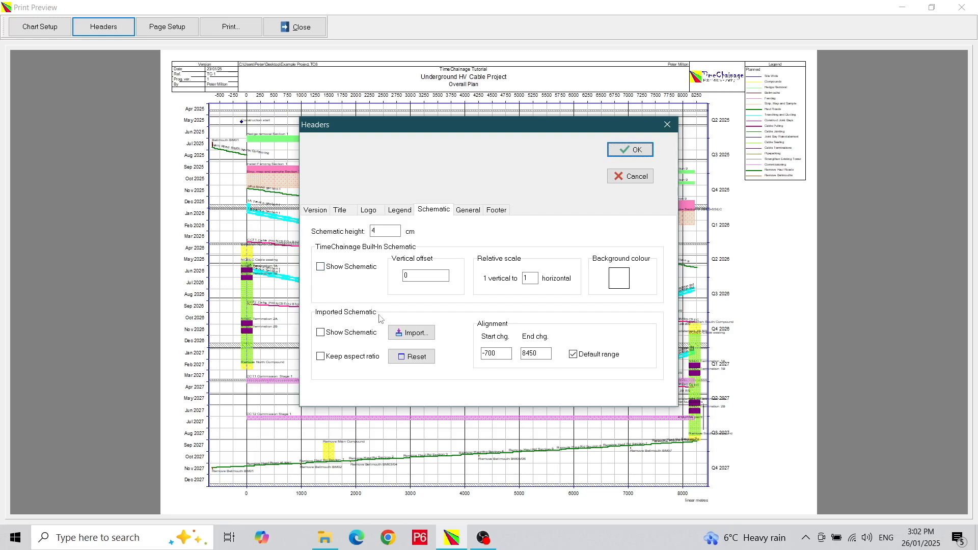
pyautogui.click(414, 333)
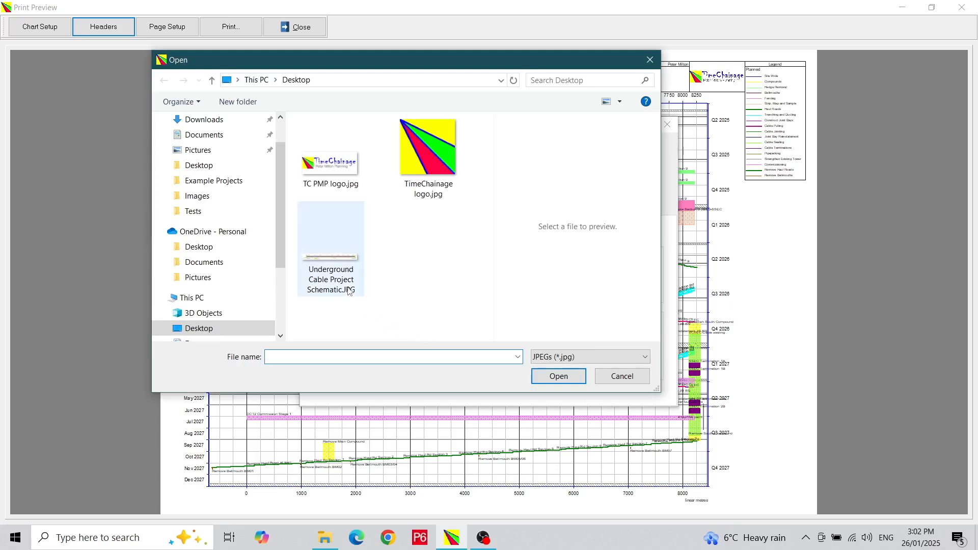
pyautogui.click(335, 265)
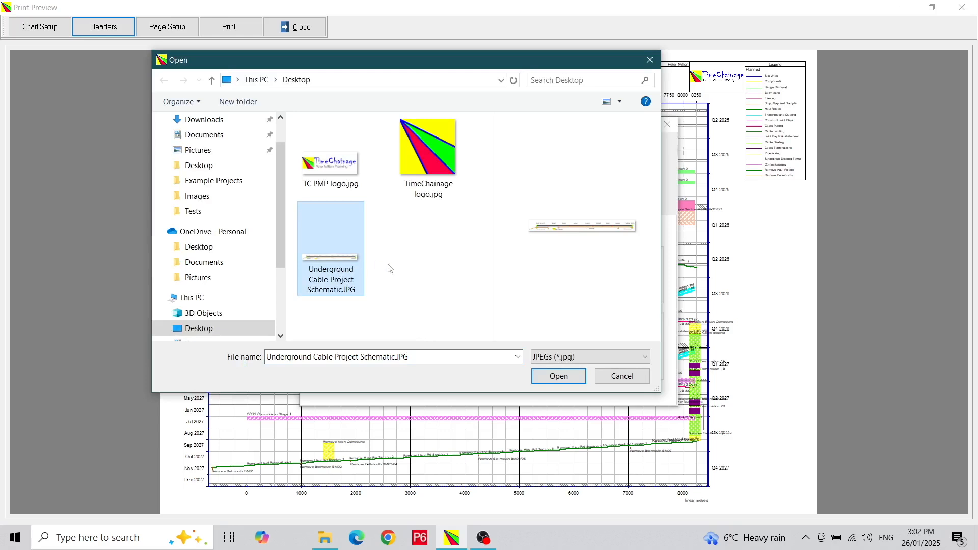
pyautogui.click(558, 377)
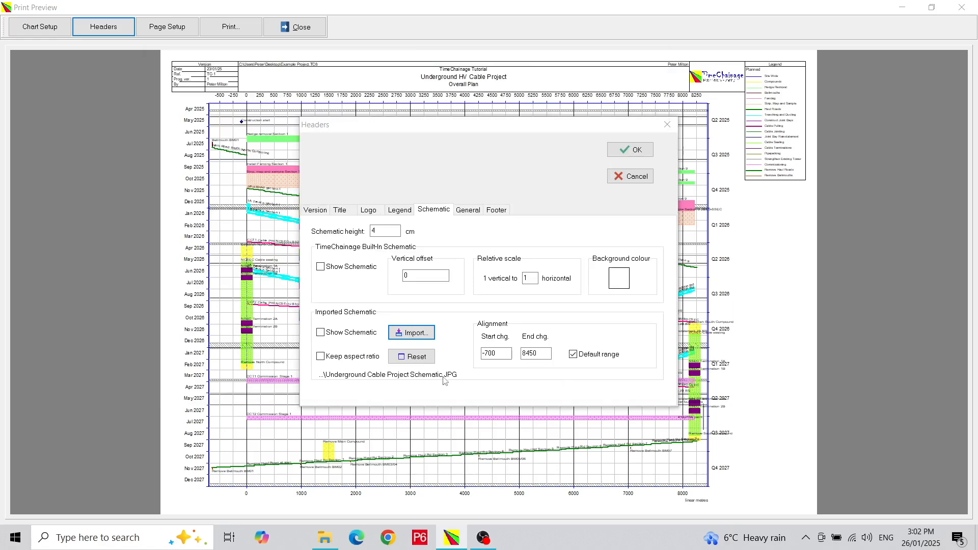
pyautogui.click(324, 334)
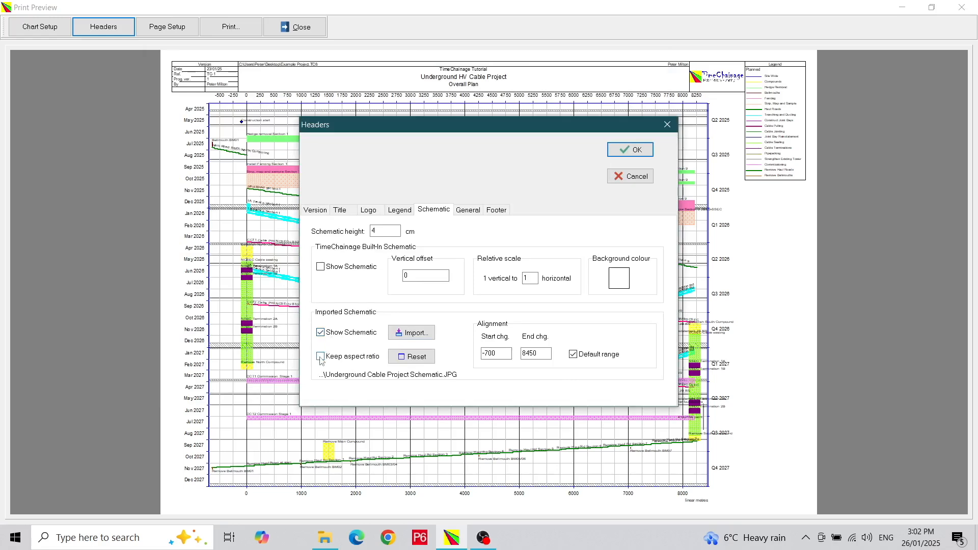
pyautogui.click(321, 356)
# - Set the schematic height to 6 cm, replace the imported schematic's default range with chainages -750 to 8550, and accept the headers
pyautogui.moveTo(383, 231); pyautogui.dragTo(354, 240)
pyautogui.write('6')
pyautogui.click(572, 354)
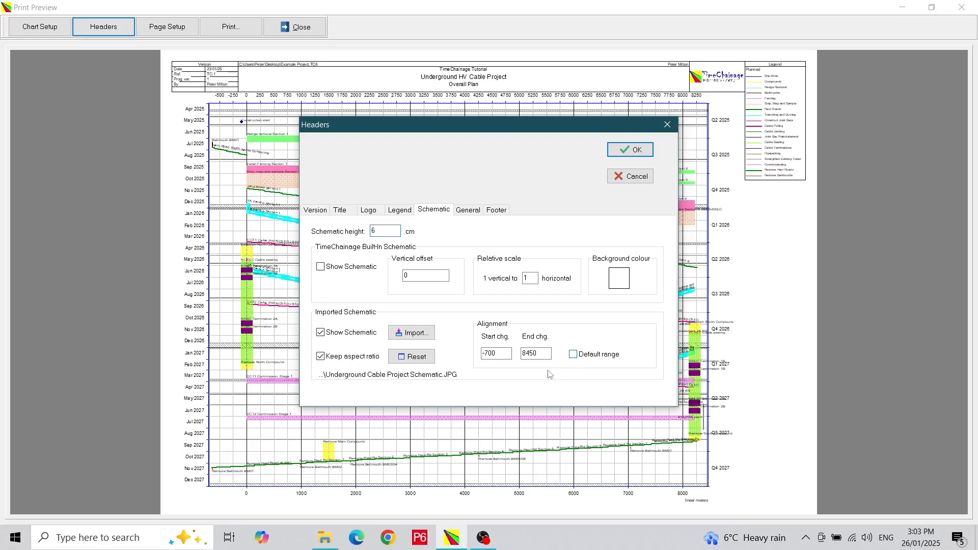
pyautogui.doubleClick(505, 353)
pyautogui.write('-750')
pyautogui.doubleClick(540, 356)
pyautogui.write('8550')
pyautogui.click(636, 150)
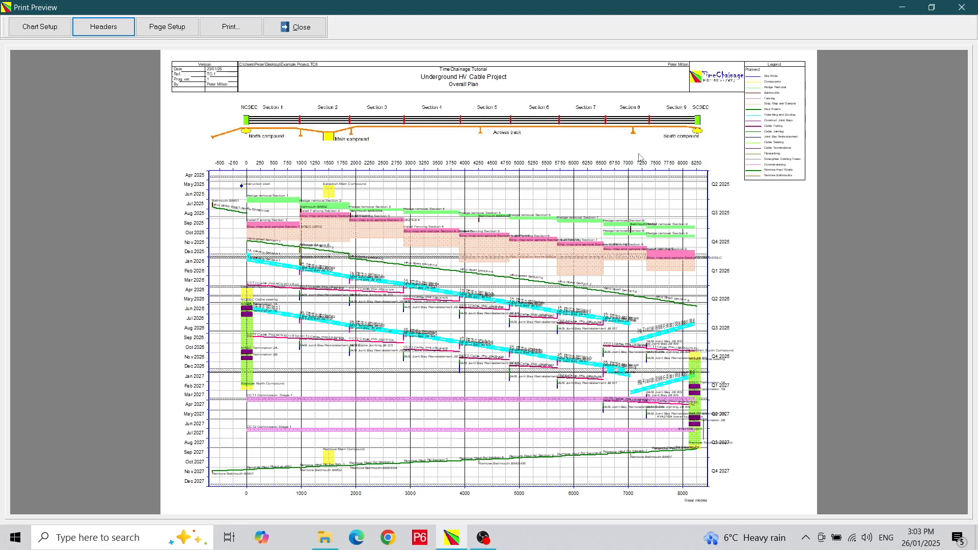
# - Print the chart with CutePDF Writer and save it to the desktop as "Underground HV Cable Project.pdf"
pyautogui.click(237, 29)
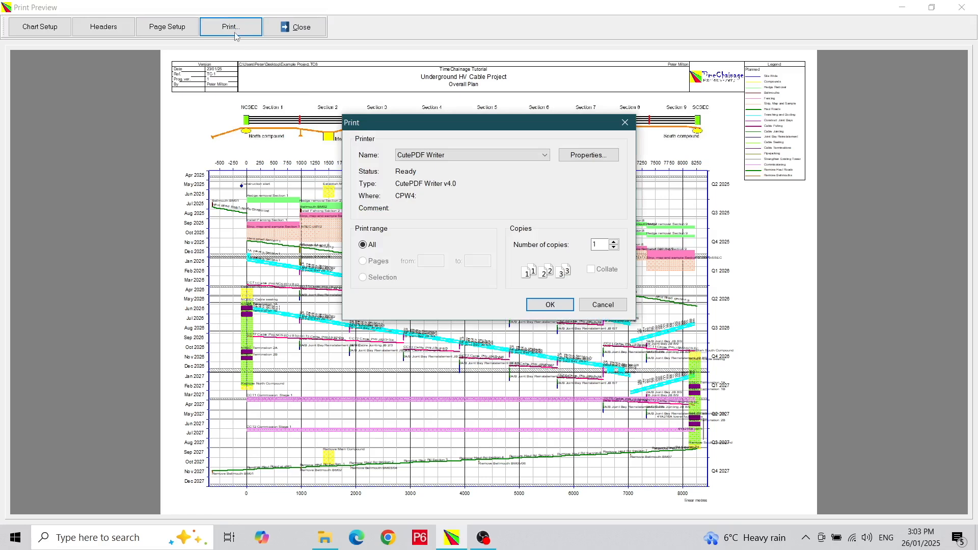
pyautogui.click(555, 307)
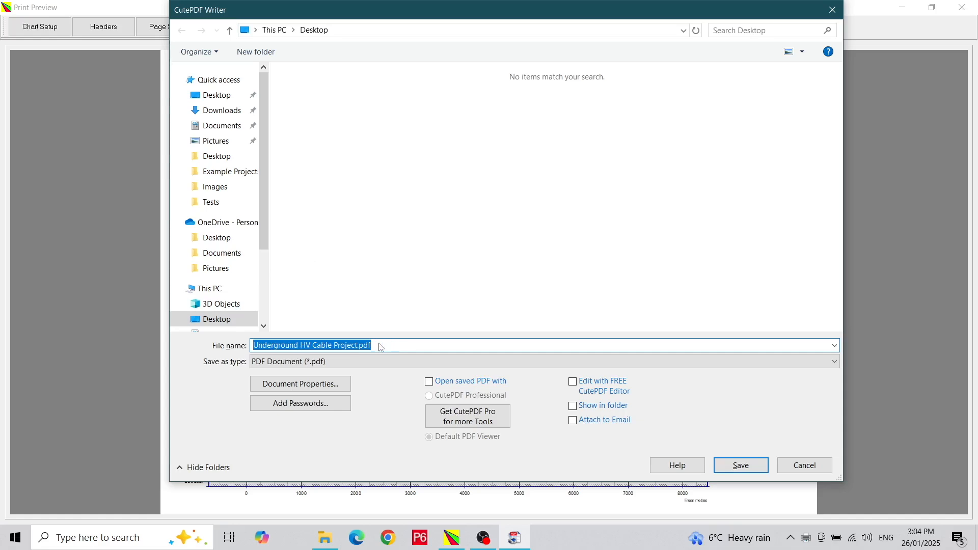
pyautogui.click(231, 324)
pyautogui.click(732, 467)
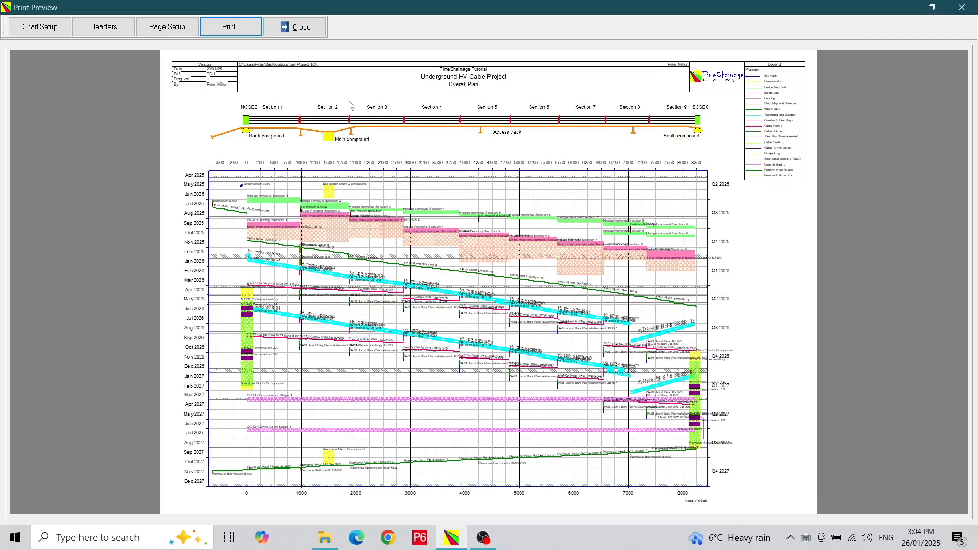
# - Close the print preview, zoom out to show the whole chart and save the project
pyautogui.click(293, 28)
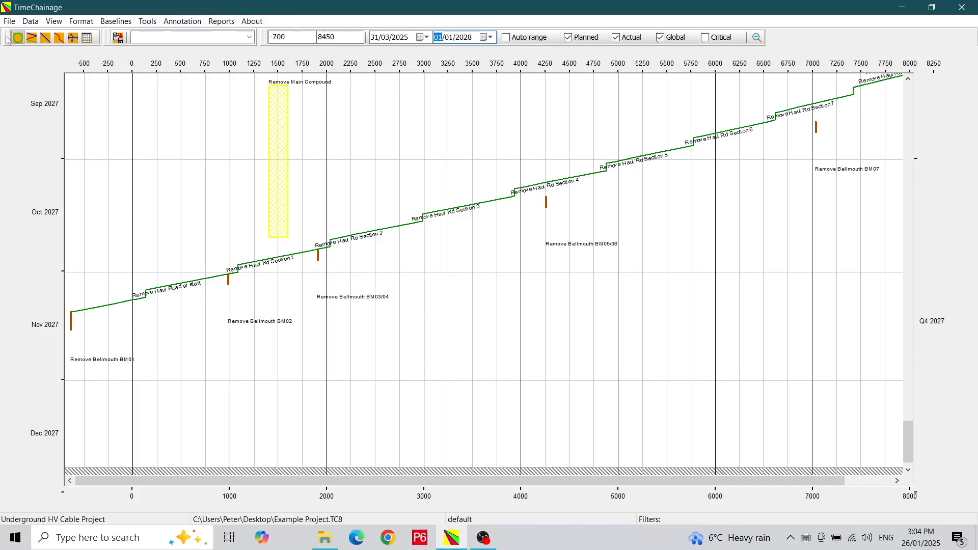
pyautogui.click(757, 38)
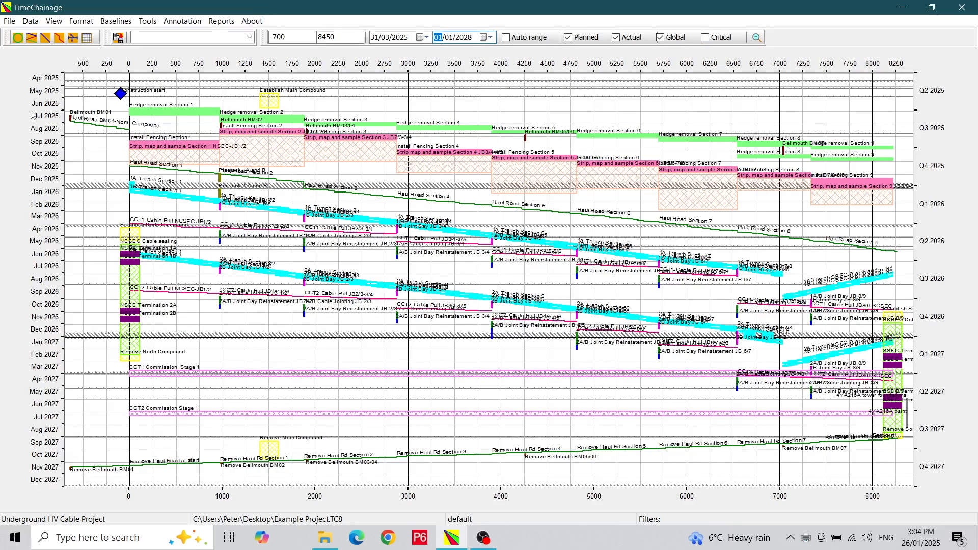
pyautogui.click(9, 22)
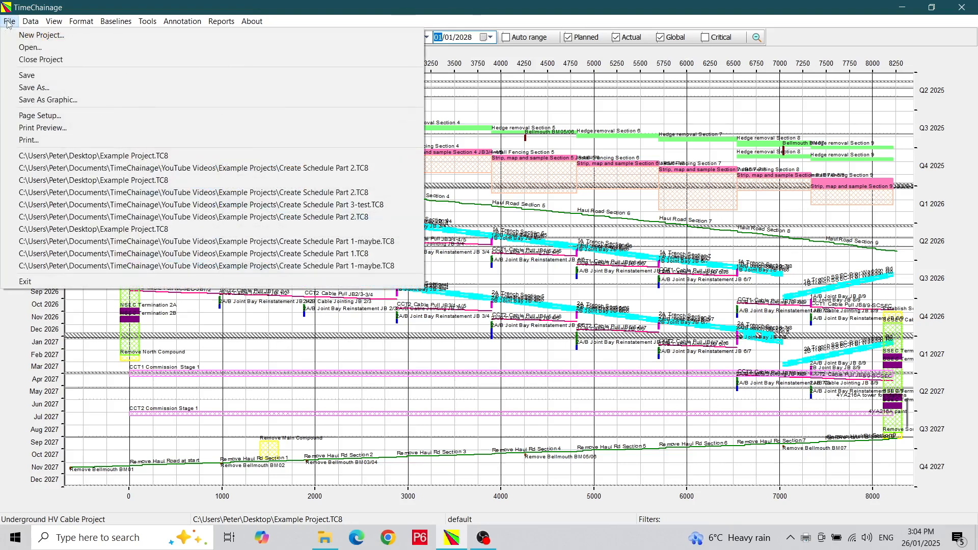
pyautogui.click(46, 77)
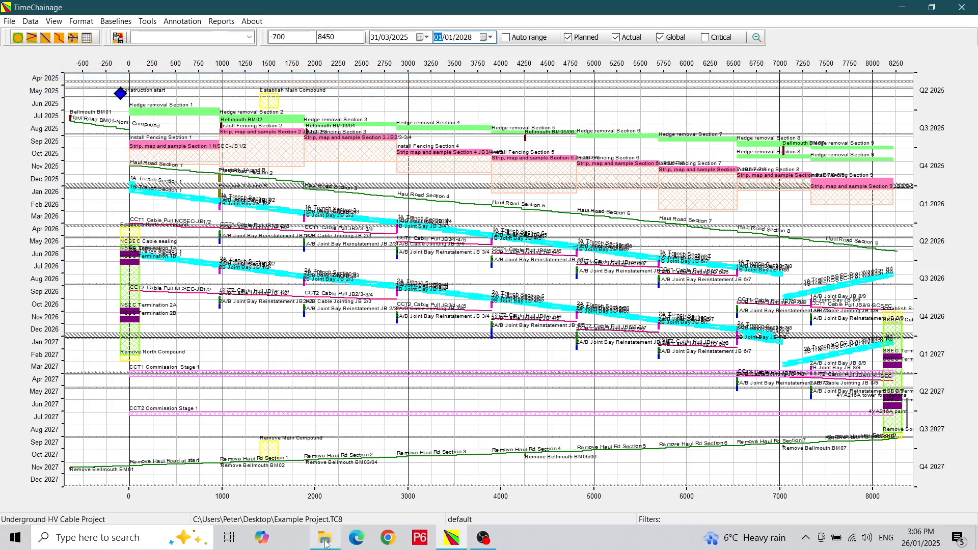
# - Switch to File Explorer, open "Underground HV Cable Project.pdf" from the desktop and look over the printed chart
pyautogui.click(326, 544)
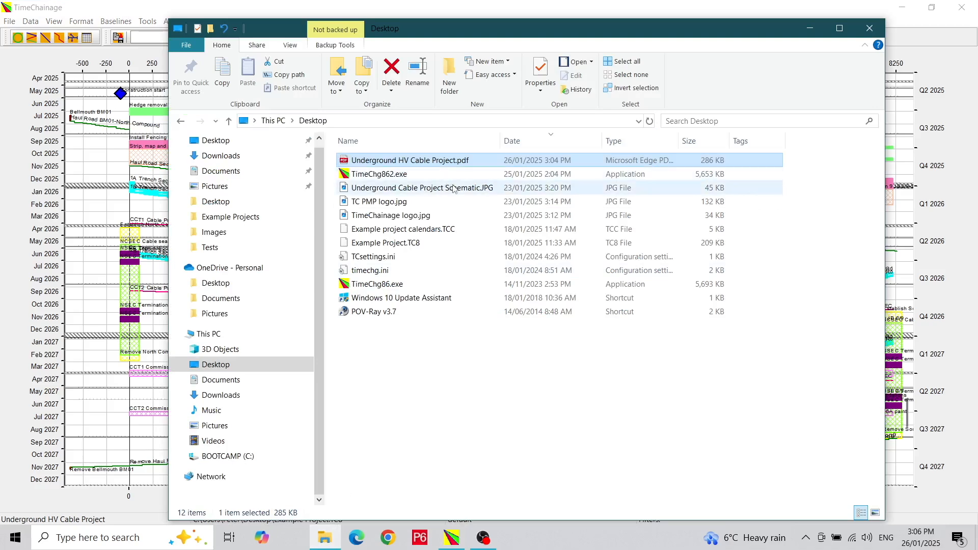
pyautogui.doubleClick(397, 161)
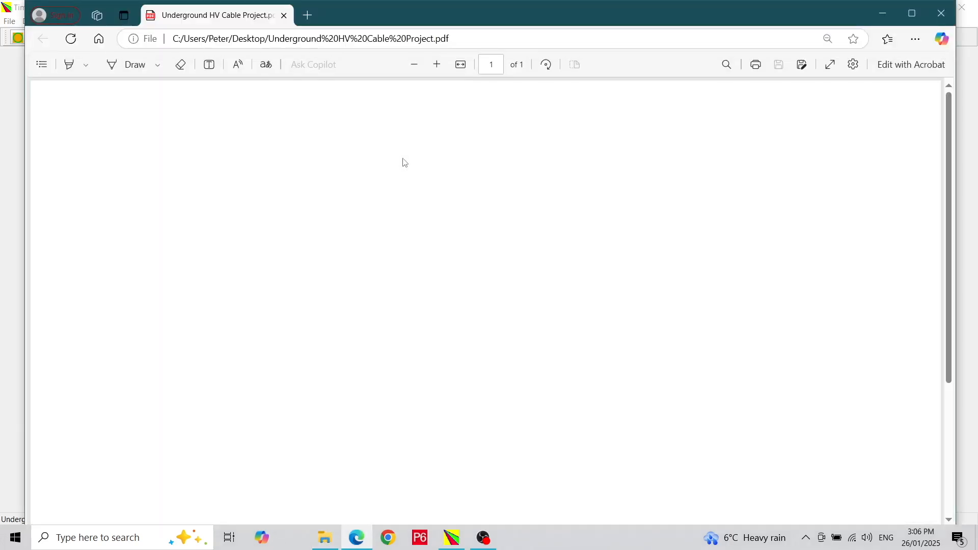
pyautogui.moveTo(950, 265); pyautogui.dragTo(977, 267)
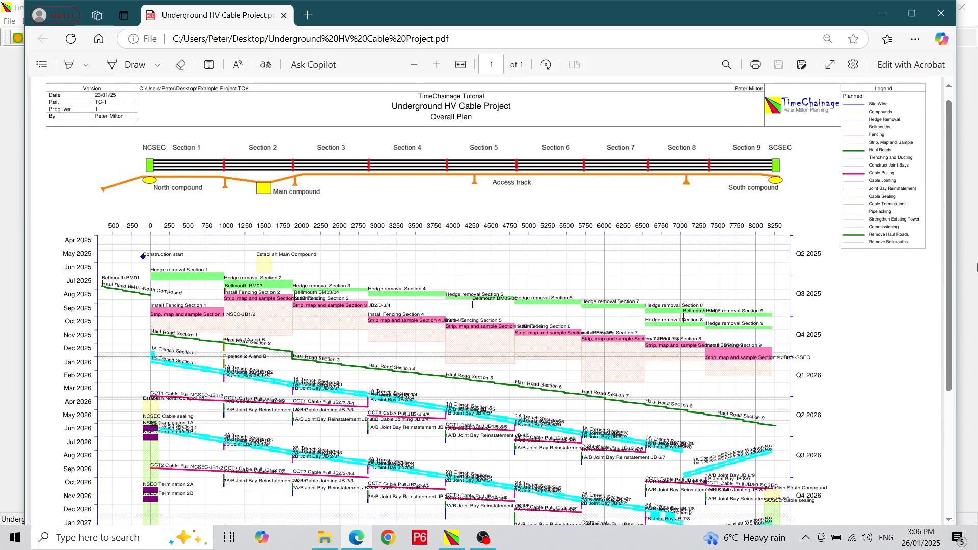